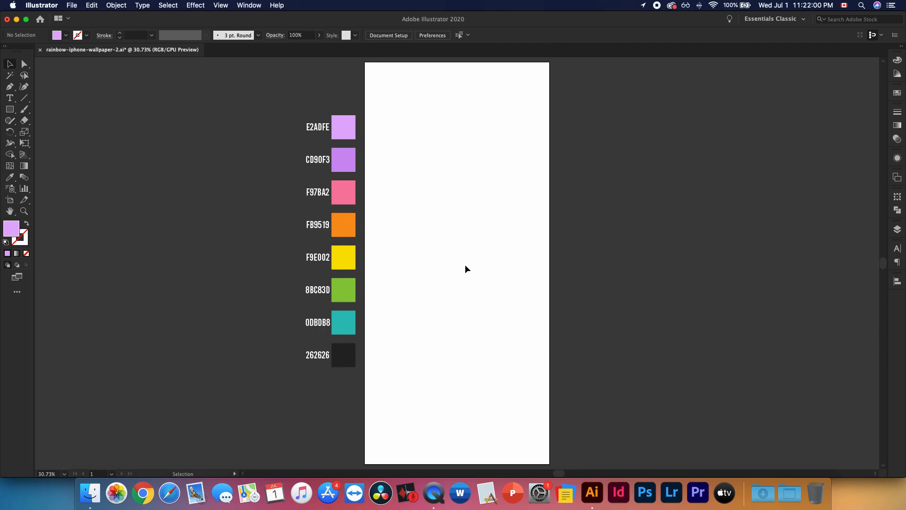
Examine the colour palette swatches and their hex codes beside the blank artboard
scroll(465, 262, "right", 2)
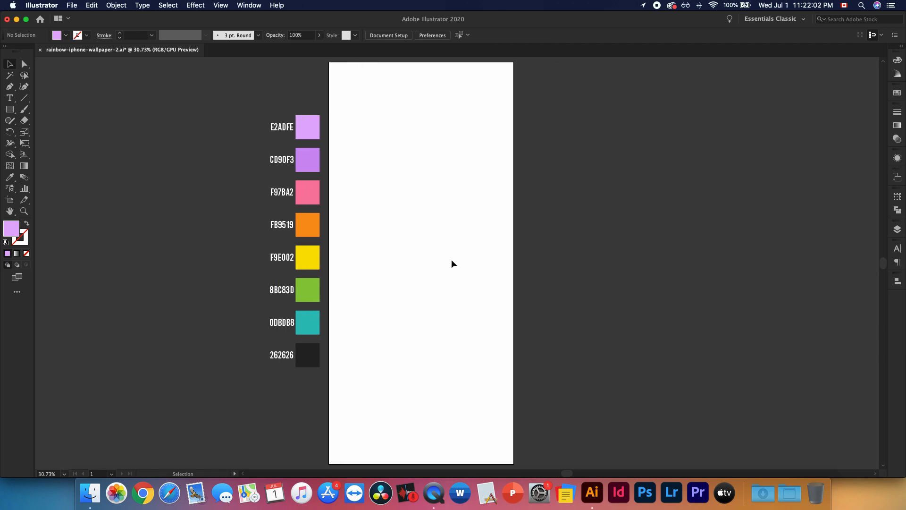
key("z")
left_click_drag(215, 97, 360, 424)
scroll(354, 353, "right", 3)
key("v")
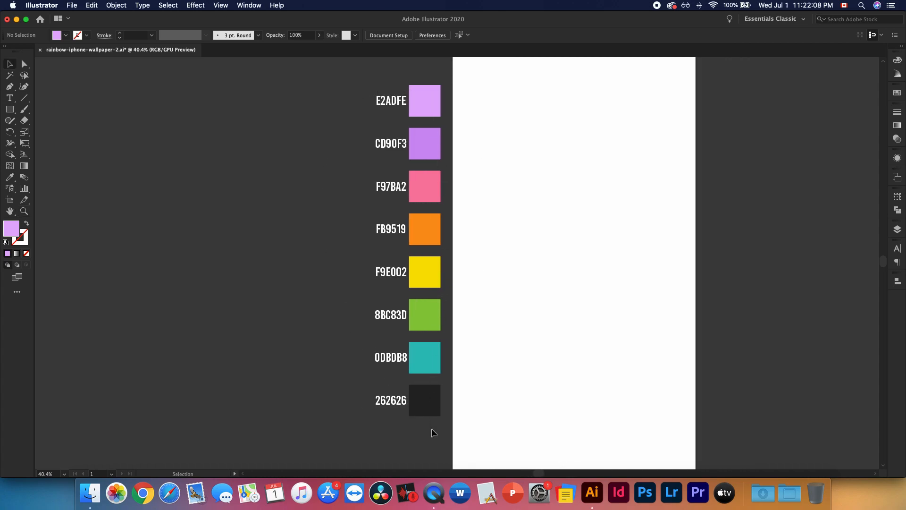
key("super+0")
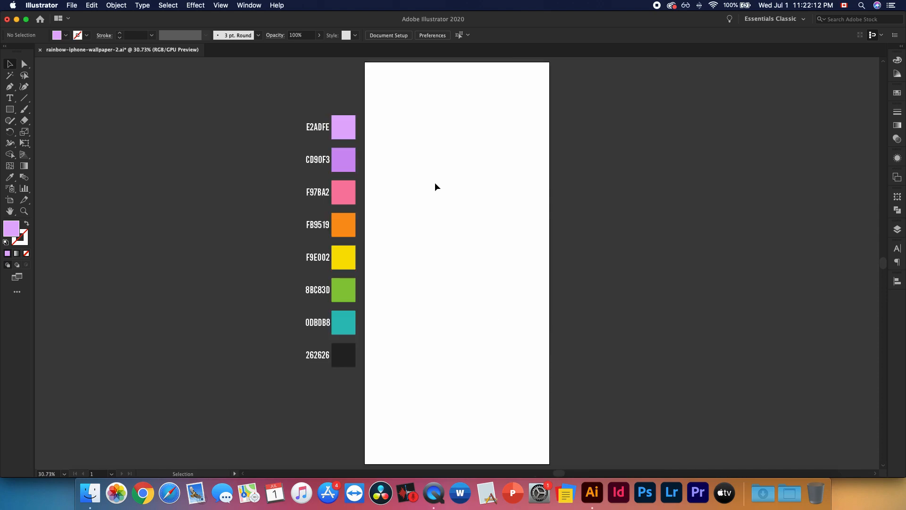
key("super+minus")
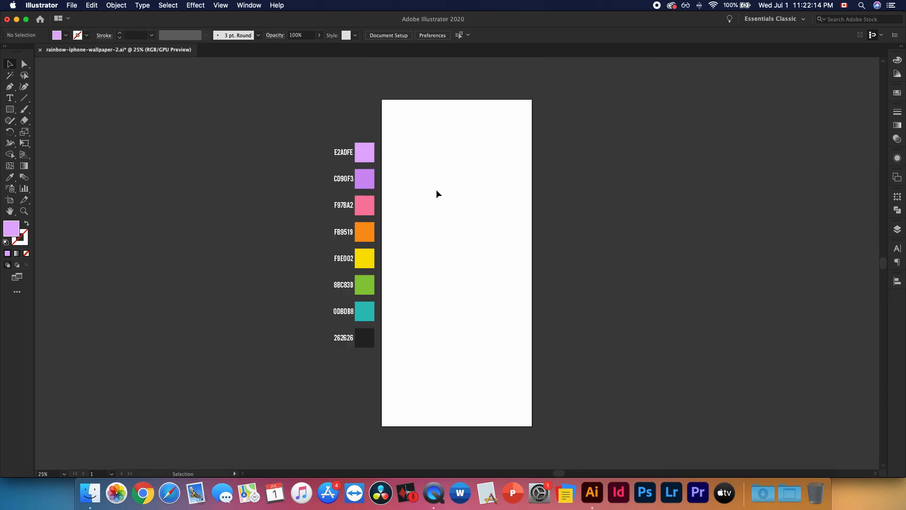
left_click_drag(382, 98, 573, 436)
Draw a 1125 × 2436 px rectangle covering the whole artboard on the background layer, filled with the E2ADFE swatch colour
left_click(897, 230)
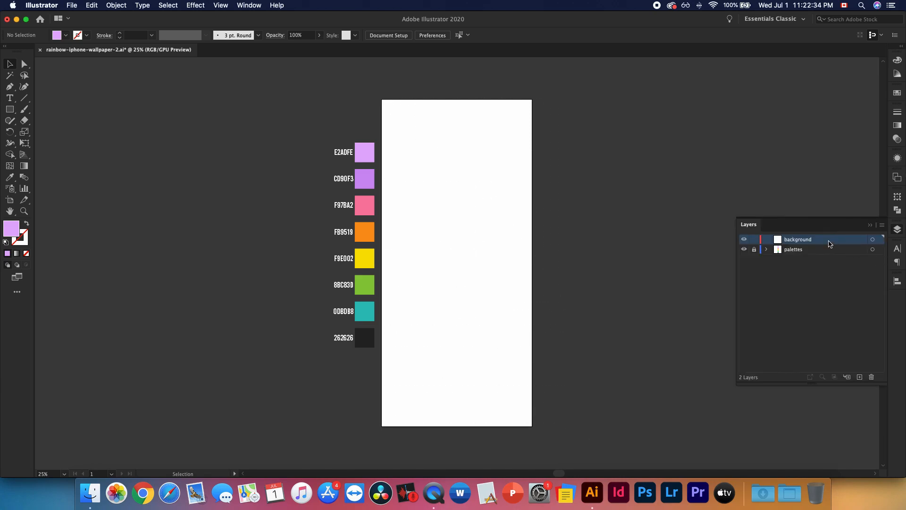
left_click(465, 268)
left_click(434, 221)
key("m")
left_click_drag(382, 100, 533, 426)
key("i")
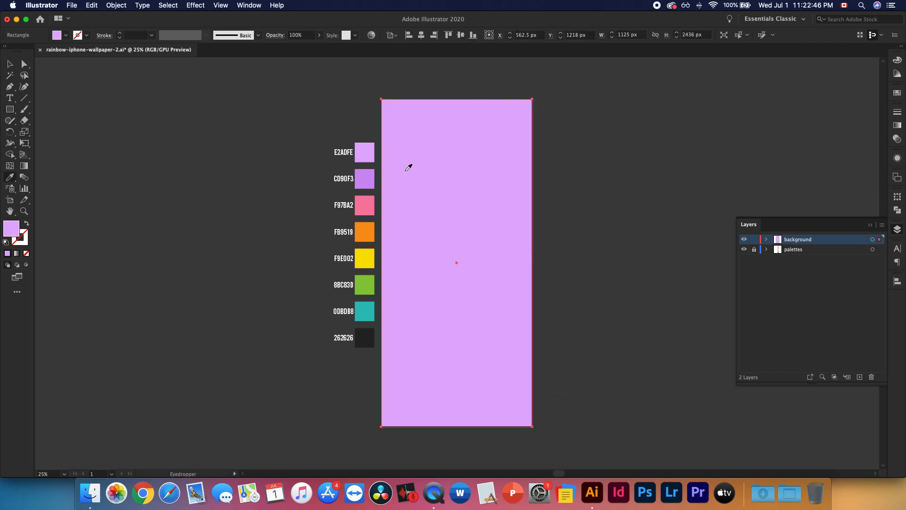
left_click(363, 150)
key("v")
Lock the background layer and add a new layer above it named "rainbow"
left_click(754, 239)
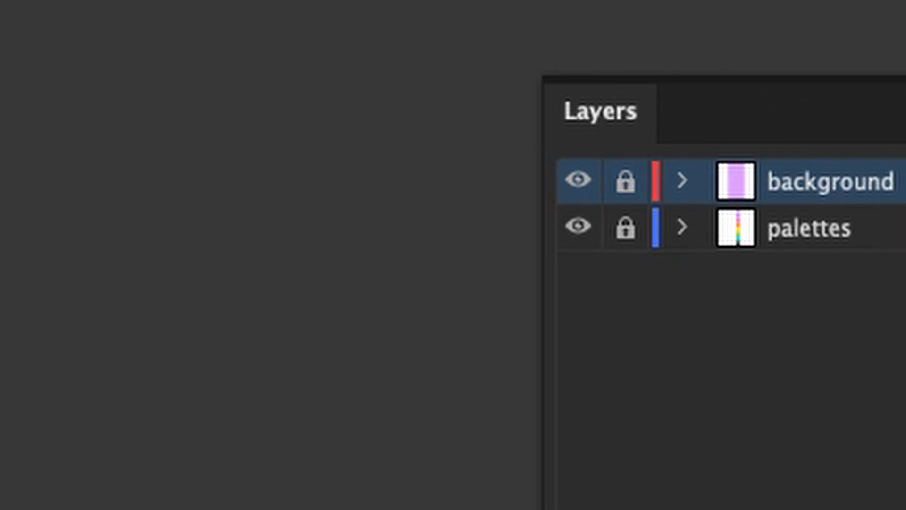
left_click(776, 463)
double_click(573, 65)
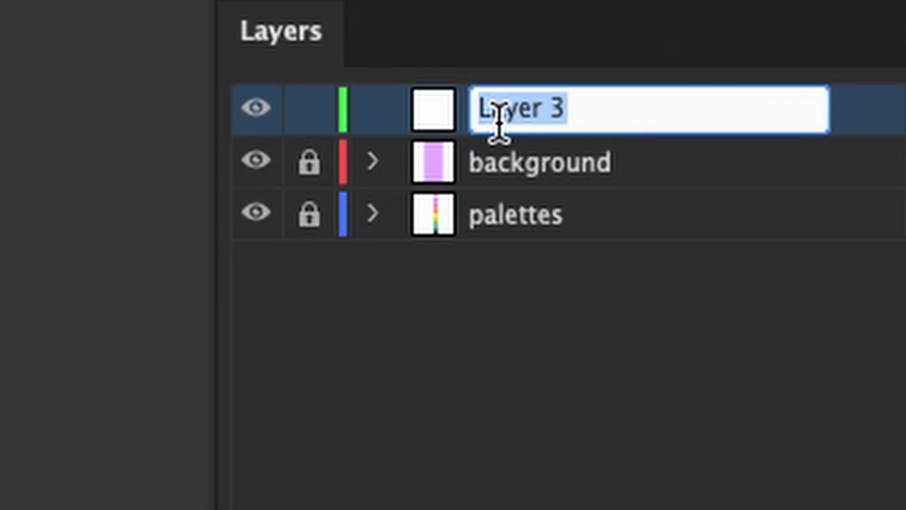
type("rain")
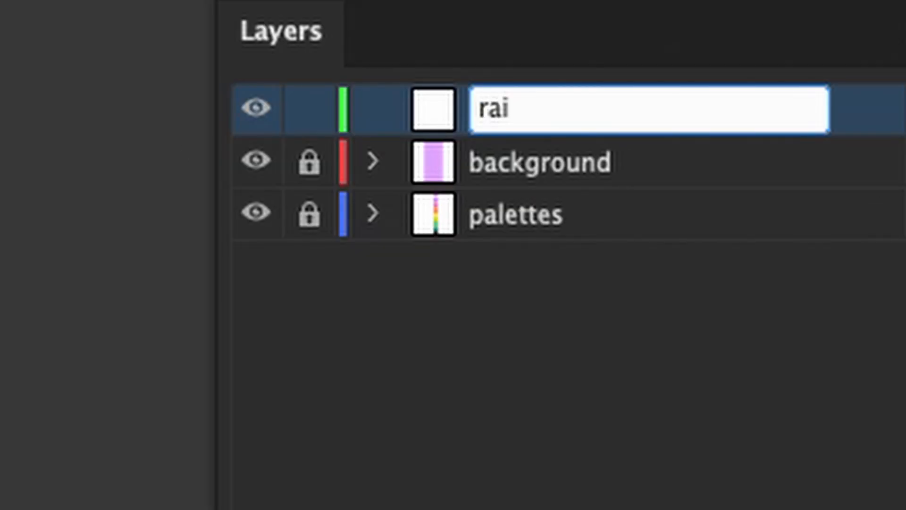
type("bow")
key("Return")
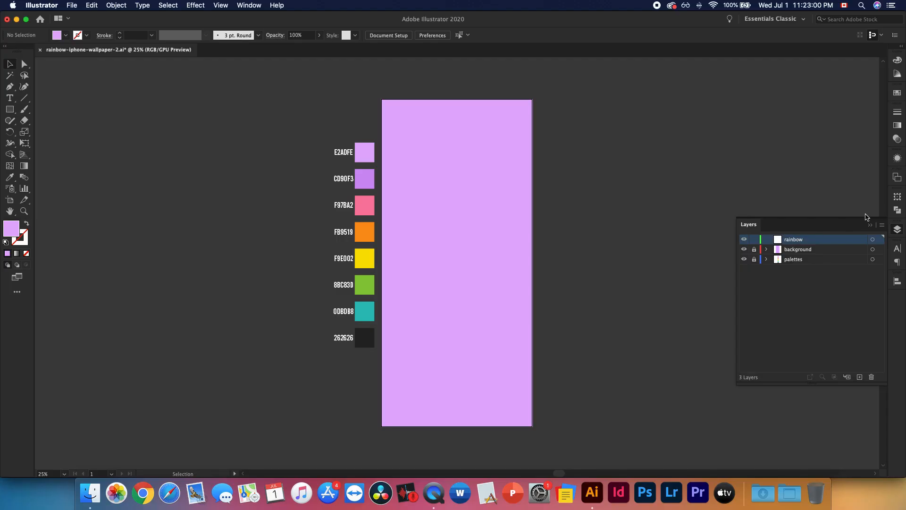
left_click(870, 225)
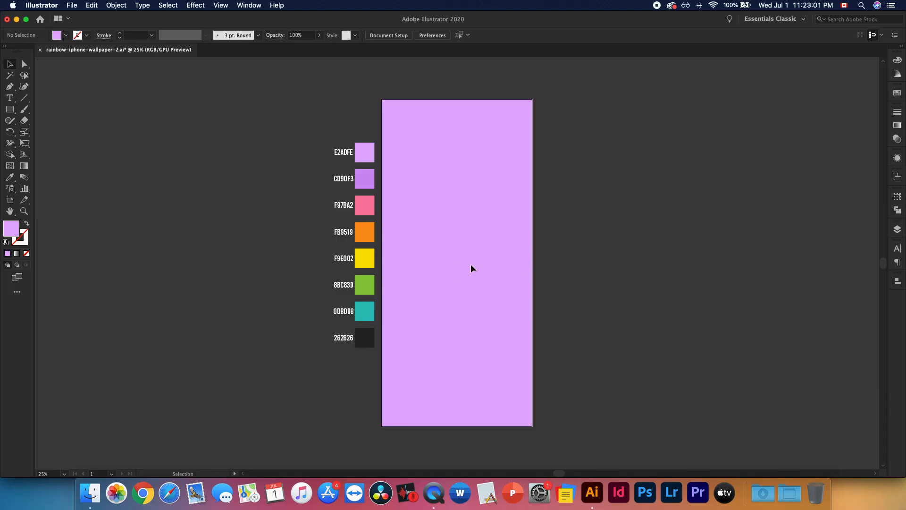
Draw a circle about 218 px in diameter, centred on the artboard
key("z")
left_click_drag(316, 208, 611, 314)
key("v")
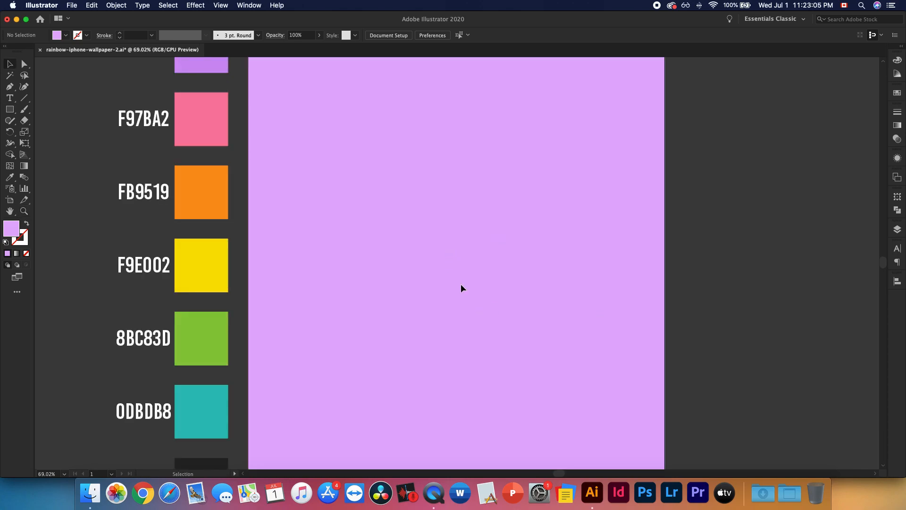
key("l")
left_click(10, 111)
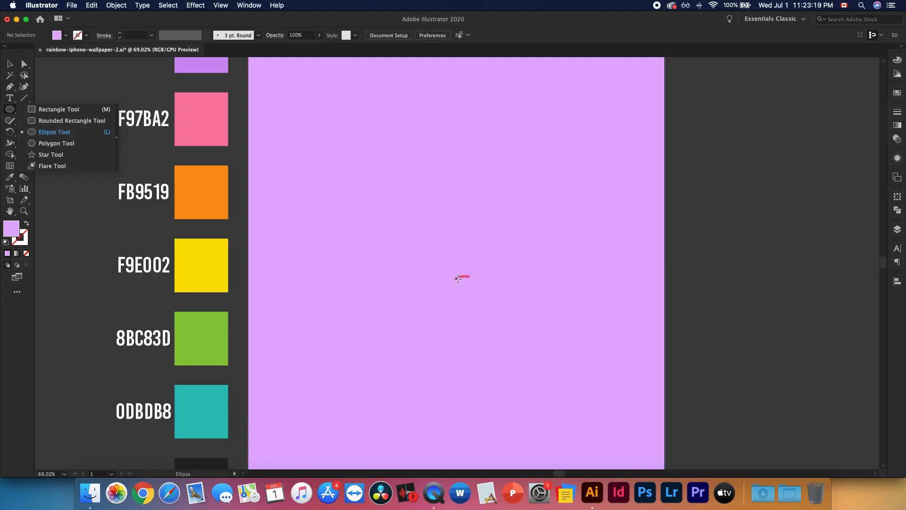
left_click_drag(455, 278, 497, 300)
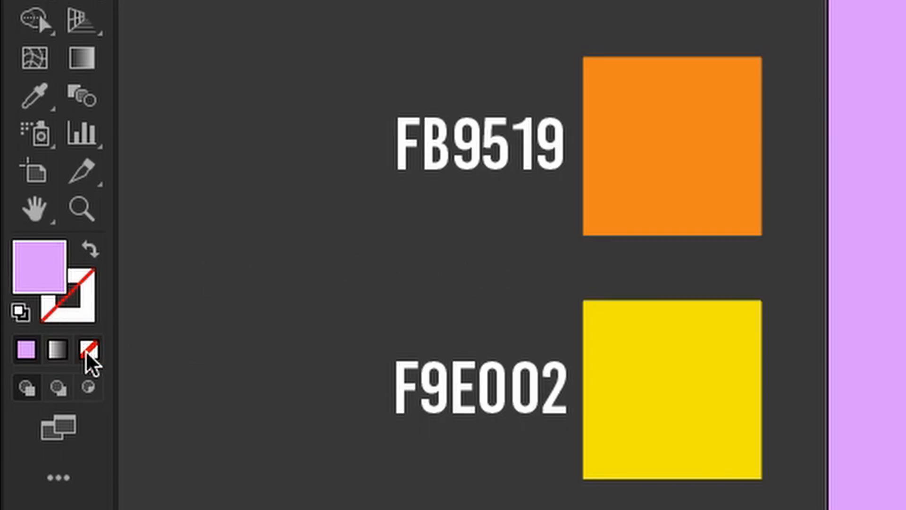
Remove the circle's fill and give it a white (ffffff) stroke with a 3 pt weight
left_click(90, 363)
left_click(86, 302)
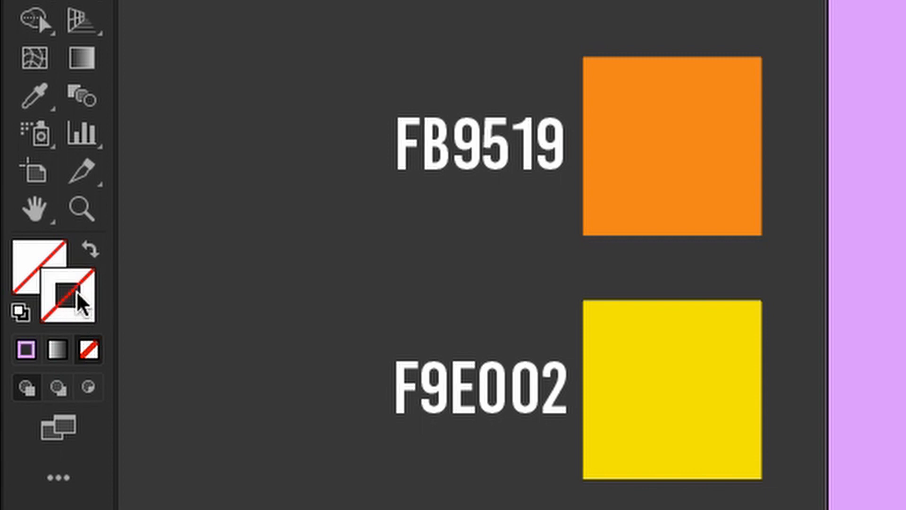
double_click(76, 295)
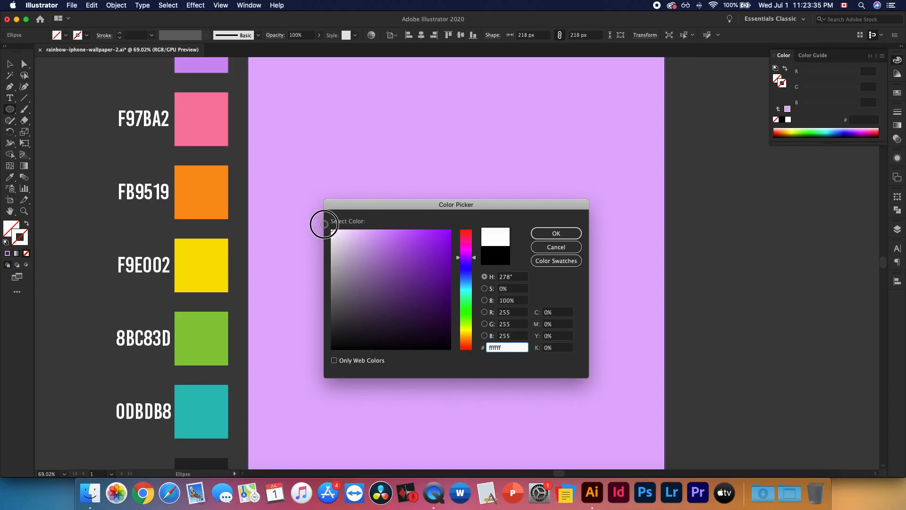
left_click(556, 233)
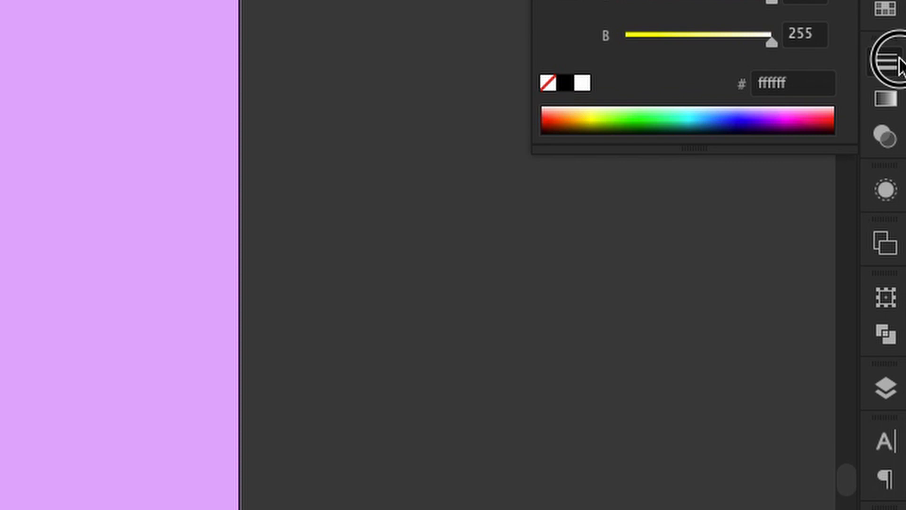
left_click(898, 59)
left_click(649, 85)
left_click(649, 85)
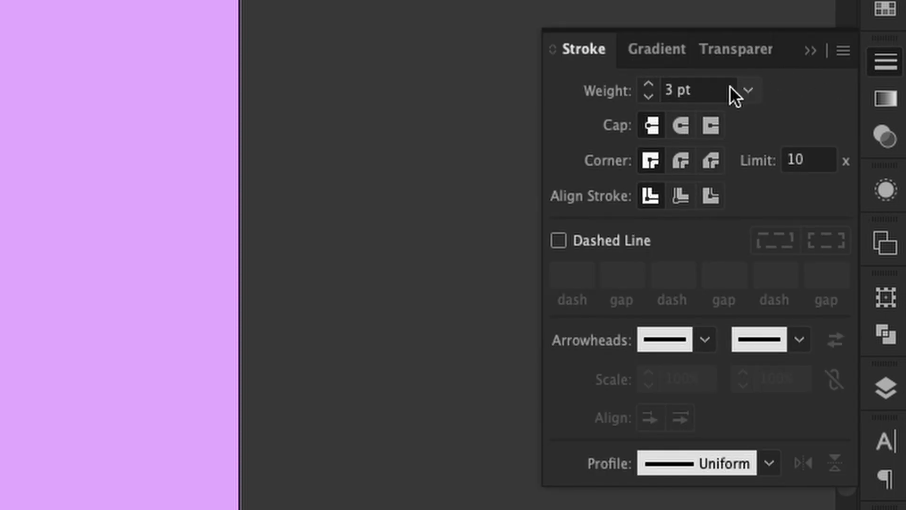
Offset the circle's path outward by 15 px with miter joins to create a second concentric circle
key("v")
left_click_drag(451, 174, 497, 283)
left_click_drag(441, 179, 459, 253)
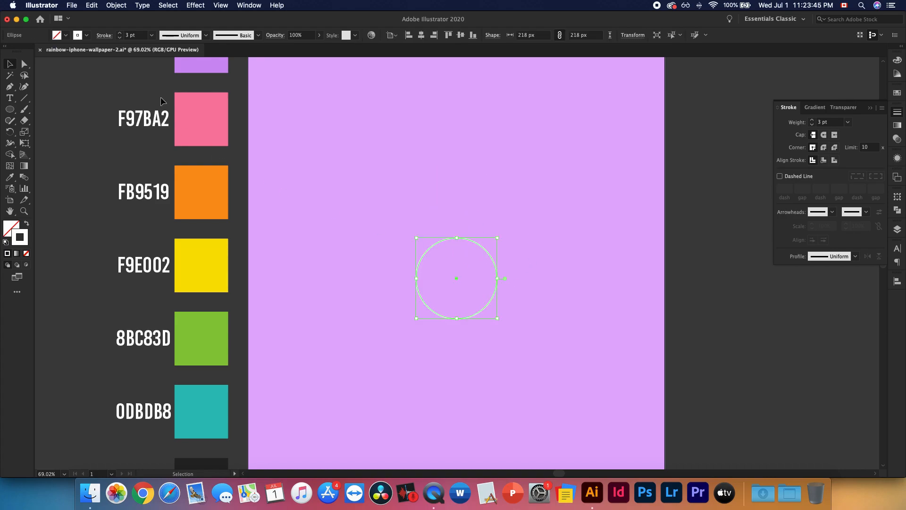
left_click(113, 5)
mouse_move(146, 217)
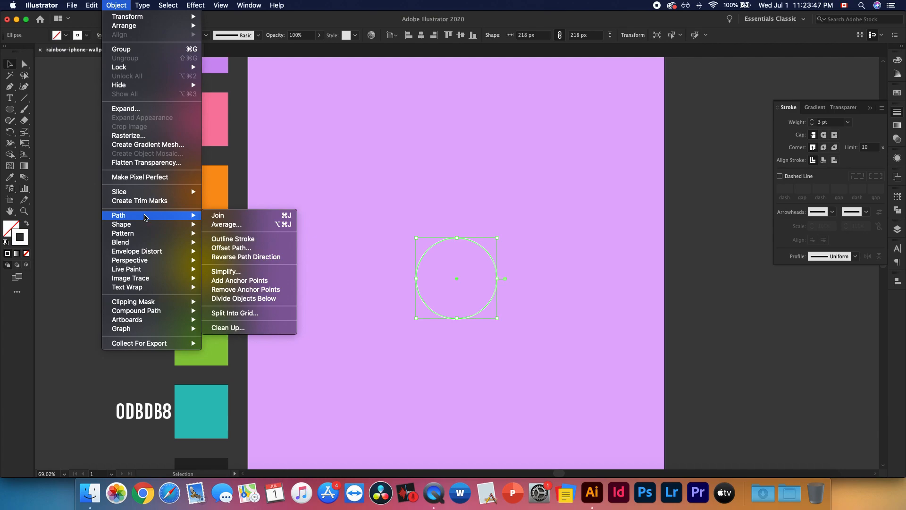
left_click(232, 247)
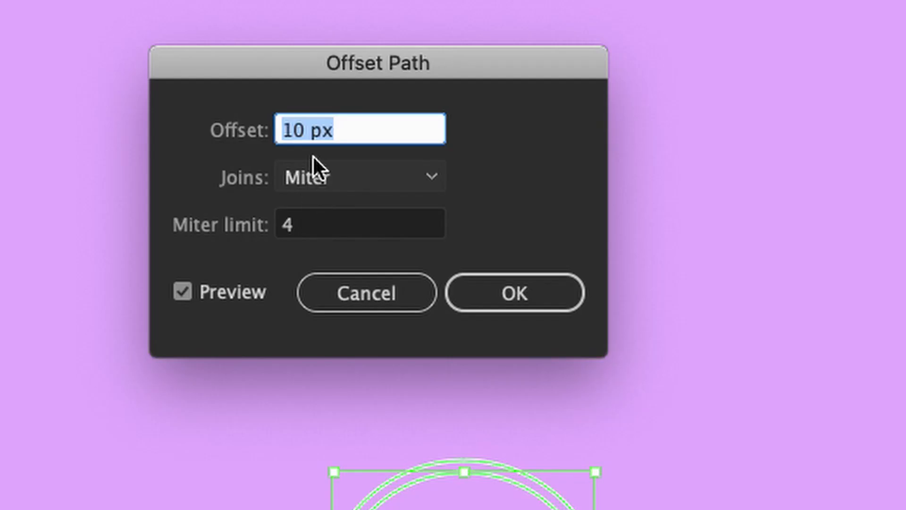
left_click(408, 131)
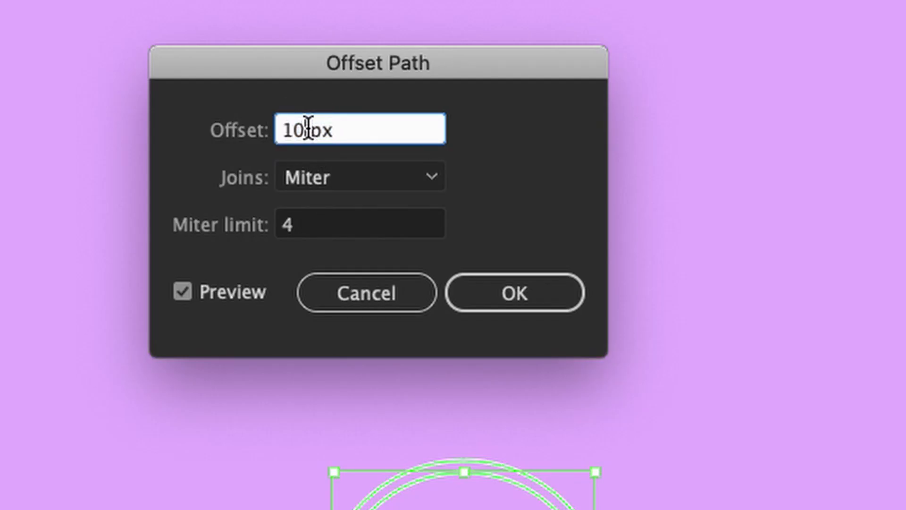
key("BackSpace")
type("5")
key("Tab")
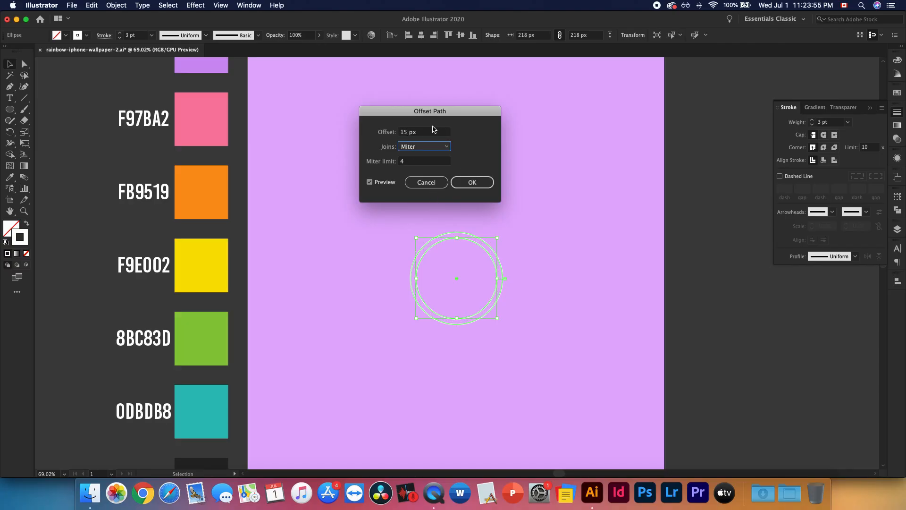
left_click(471, 180)
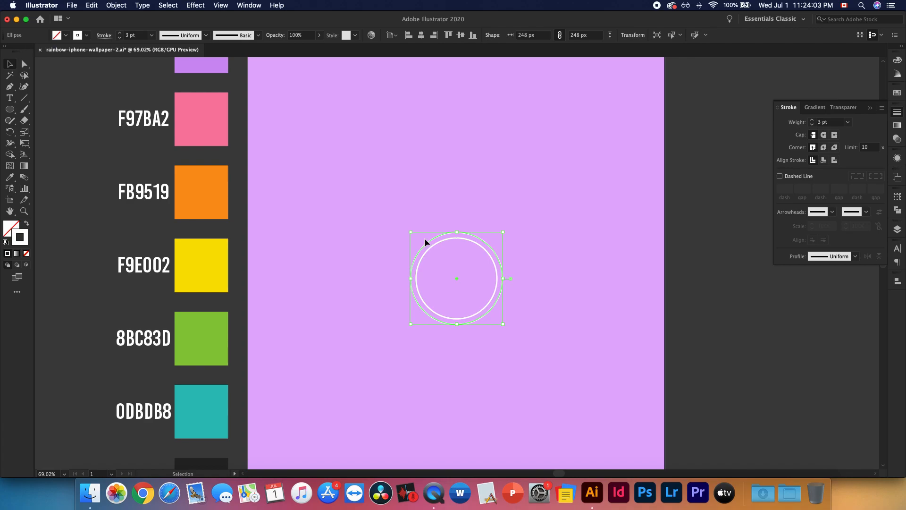
Add concentric circles of 278 px and 308 px by offsetting the outermost circle by 15 px twice in succession
left_click(115, 5)
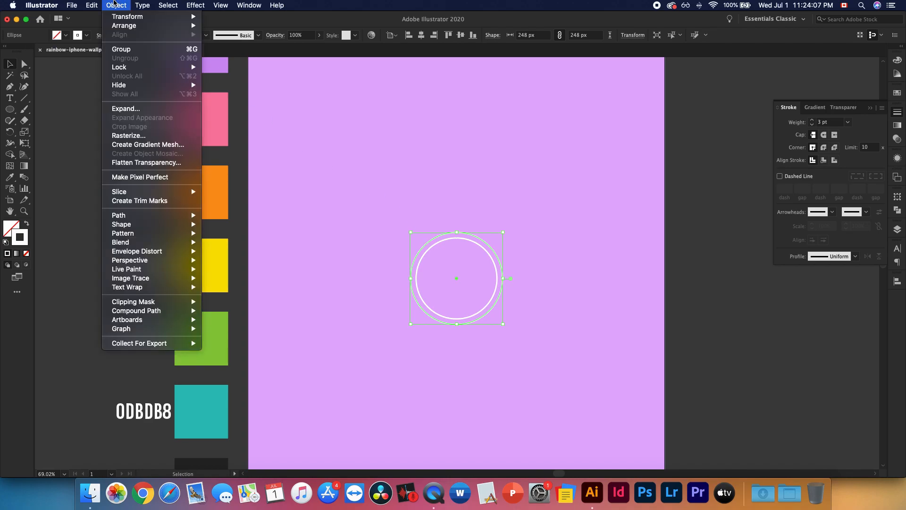
mouse_move(156, 217)
left_click(231, 247)
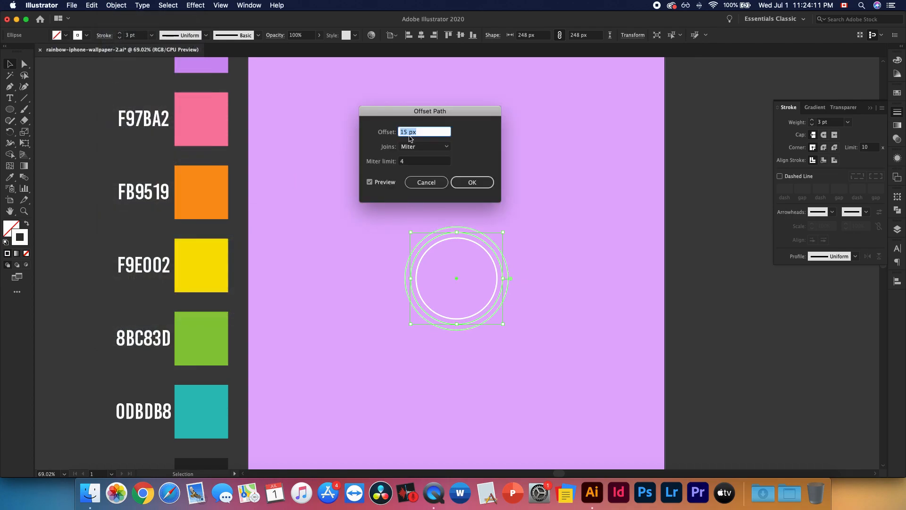
left_click(474, 182)
left_click(116, 6)
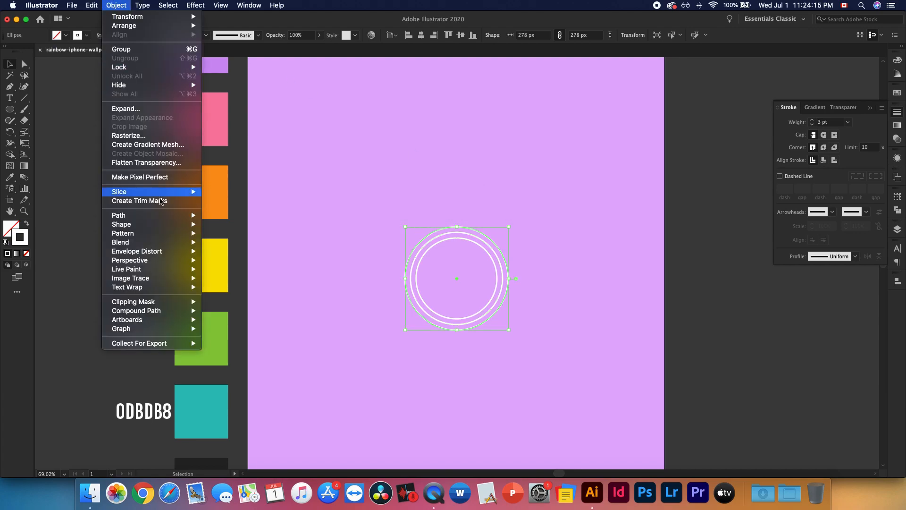
mouse_move(155, 215)
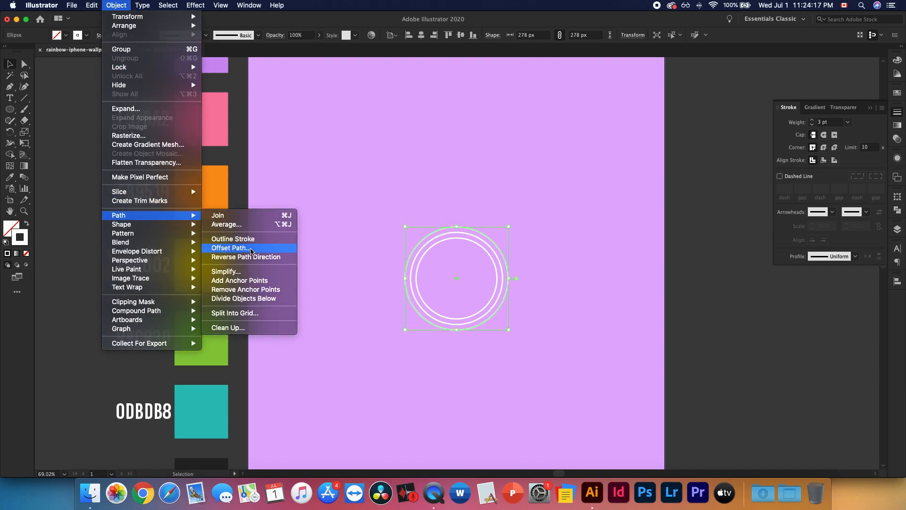
left_click(250, 249)
left_click(472, 180)
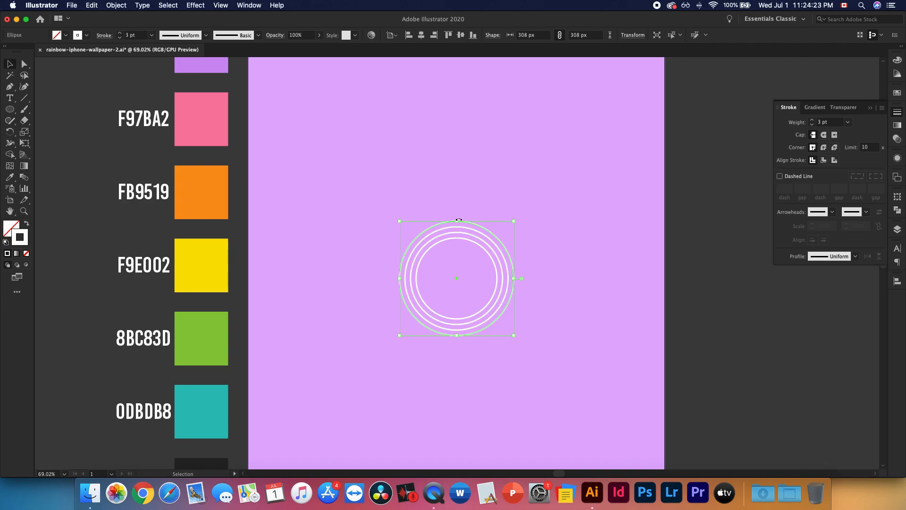
Extend the rings with 338 px and 368 px circles, each offset 15 px from the outermost one
left_click(119, 5)
mouse_move(144, 217)
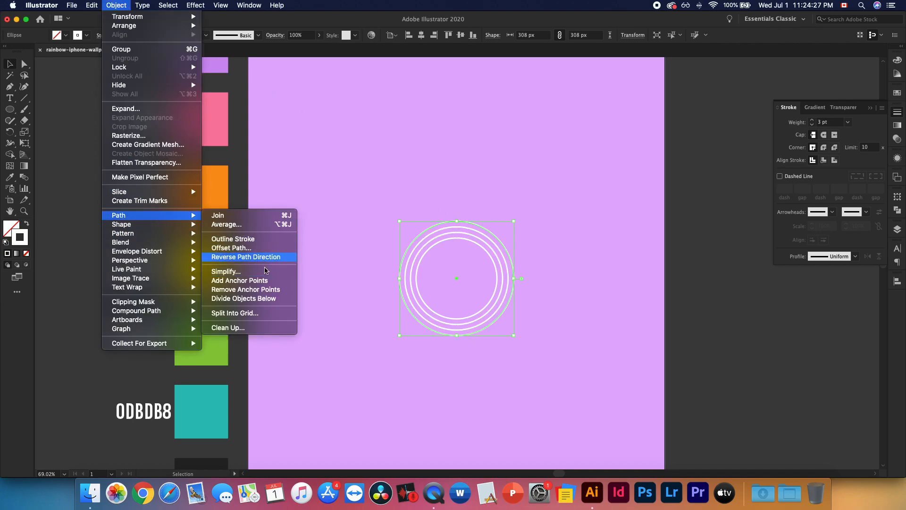
left_click(260, 249)
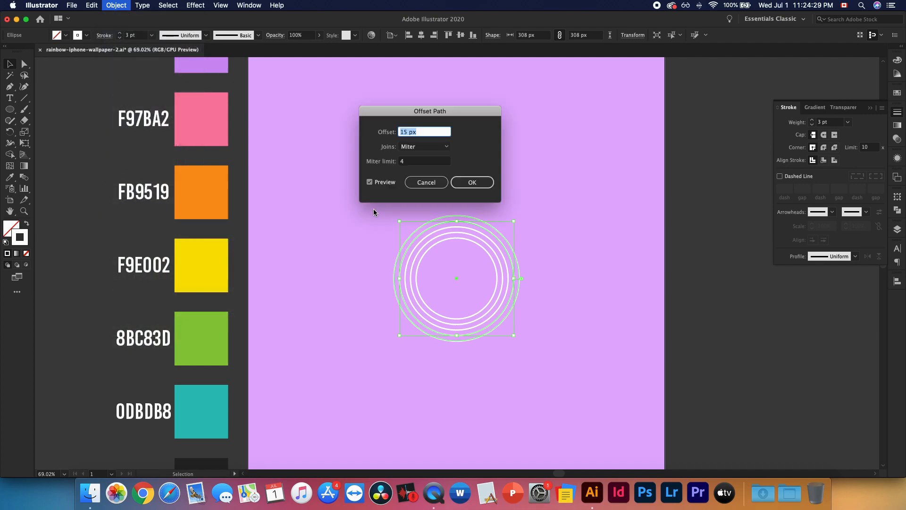
left_click(465, 184)
left_click(125, 4)
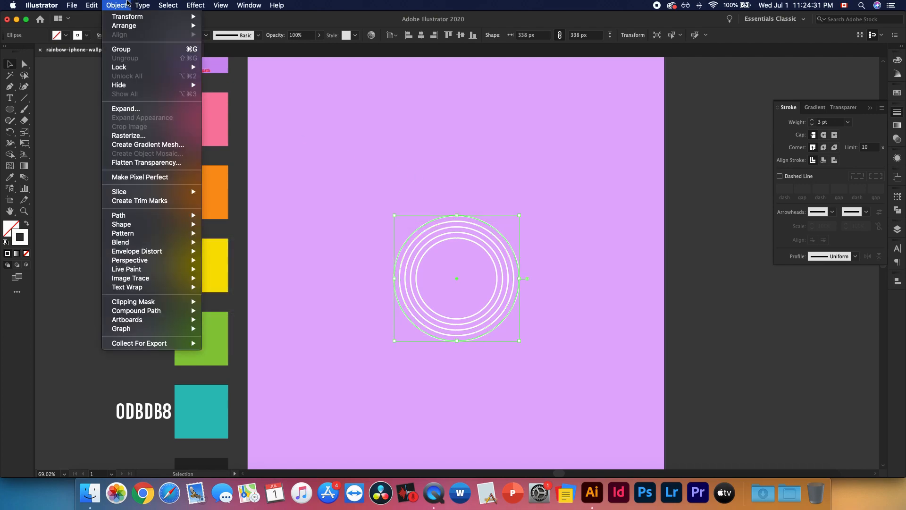
mouse_move(191, 217)
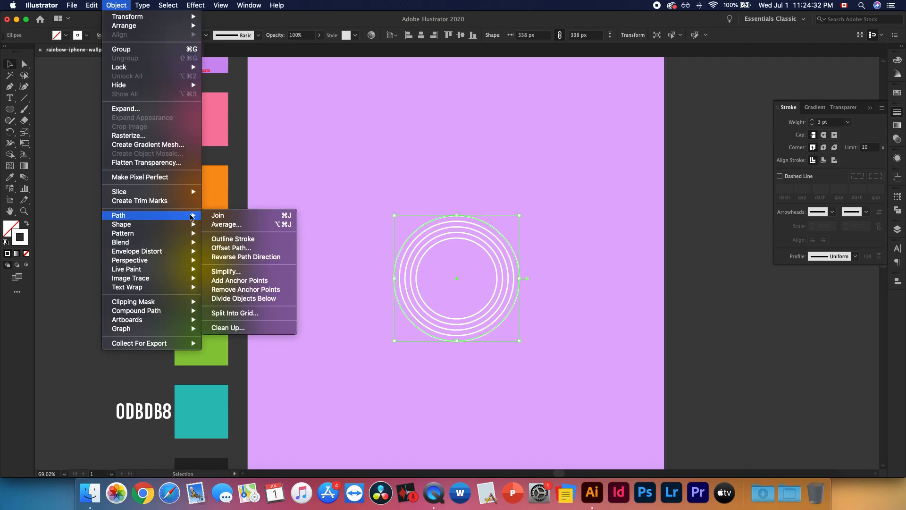
left_click(260, 248)
left_click(468, 185)
Add a 398 px circle by offsetting the outermost circle outward by 15 px with miter joins
left_click(116, 5)
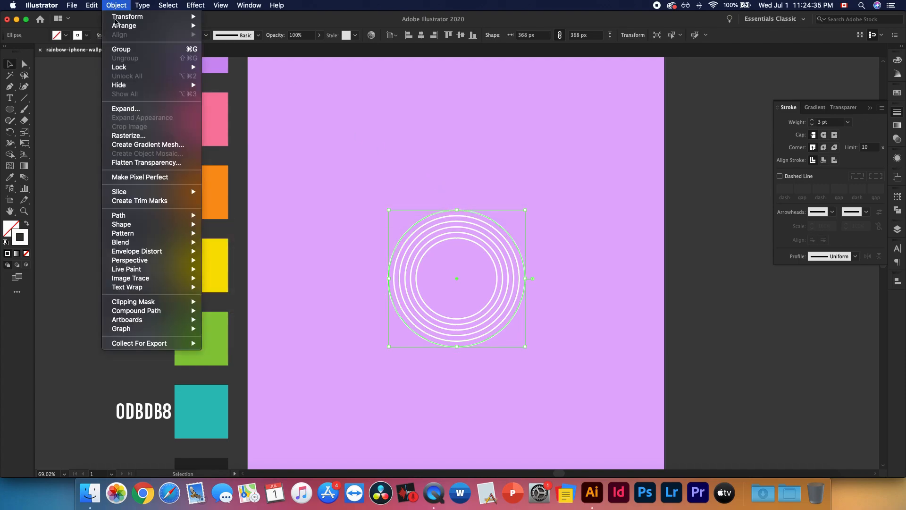
mouse_move(175, 218)
left_click(236, 247)
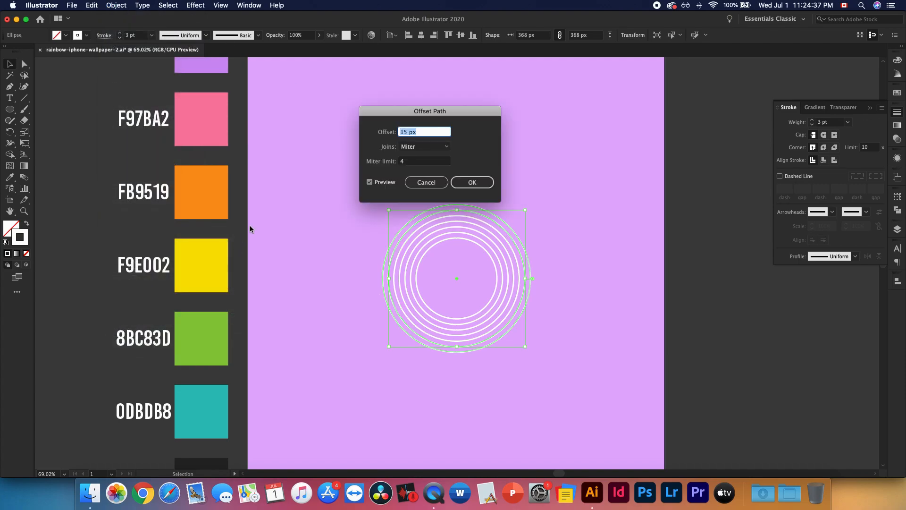
left_click(473, 183)
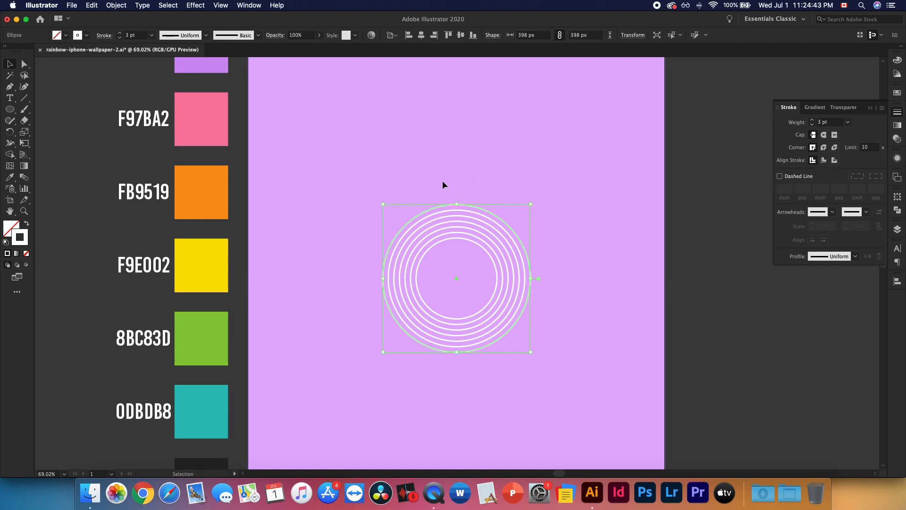
Apply the purple CD90F3 swatch's fill and lack of stroke to the outermost 398 px circle with the Eyedropper
scroll(444, 181, "up", 5)
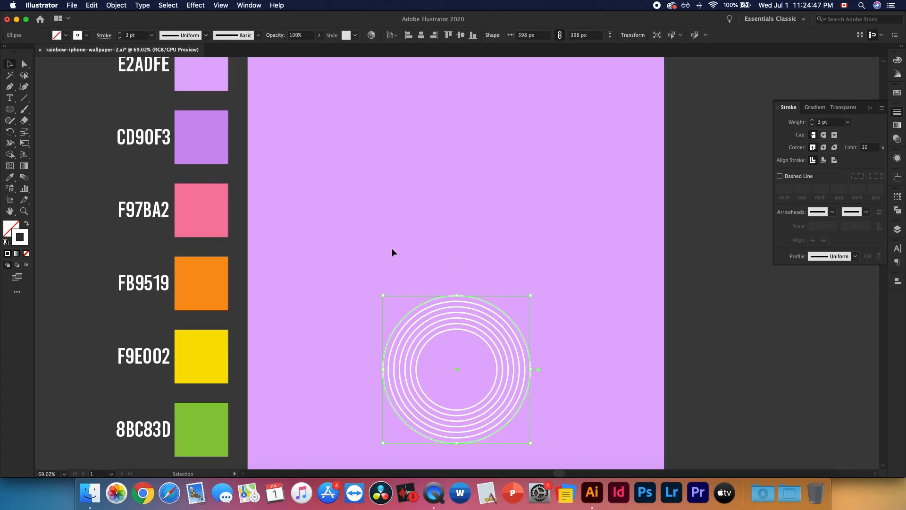
scroll(392, 250, "up", 2)
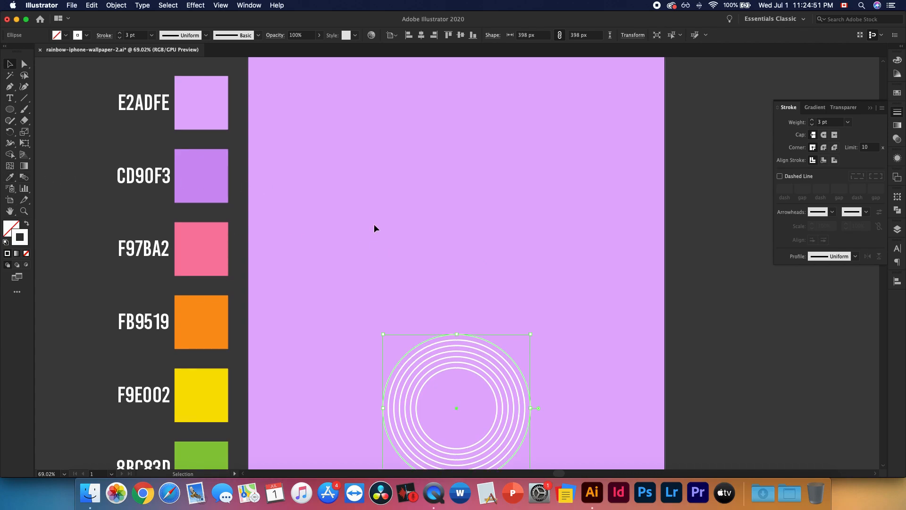
key("i")
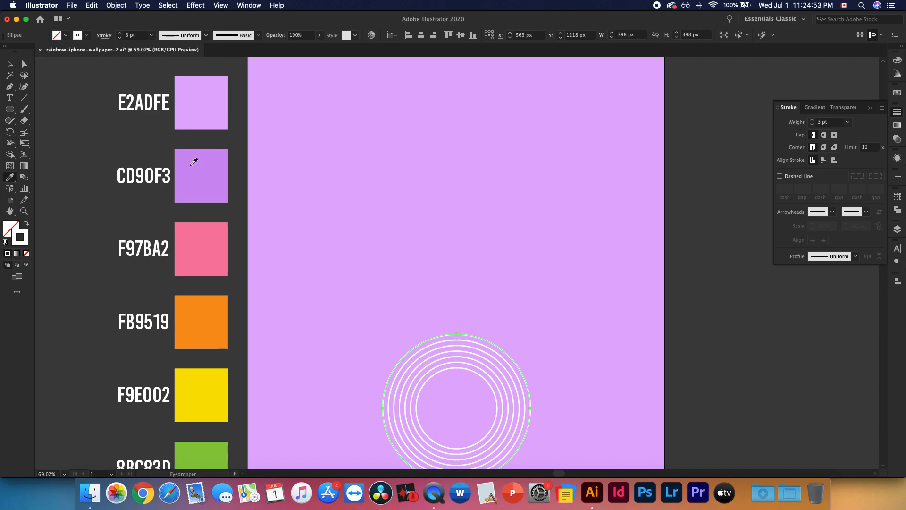
left_click(193, 161)
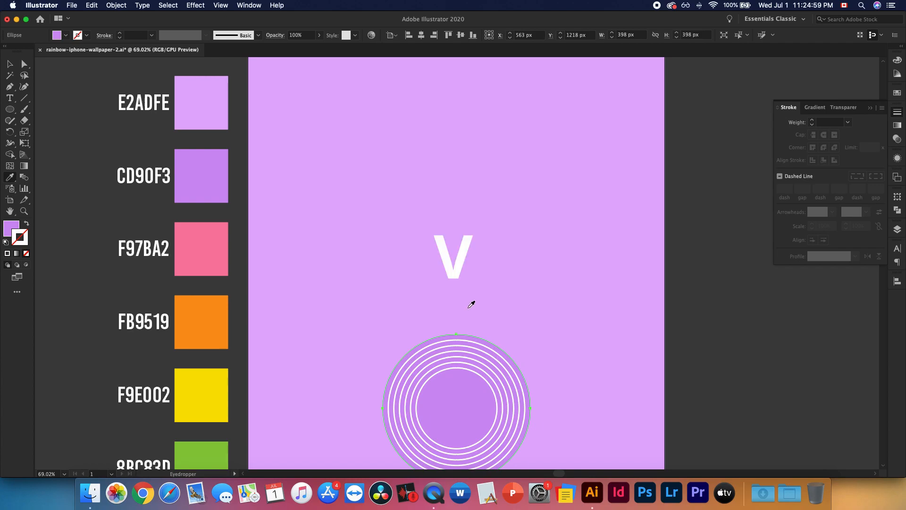
key("v")
Sample the F97BA2 pink swatch onto the 368 px circle and the FB9519 orange swatch onto the 338 px circle
left_click(478, 344)
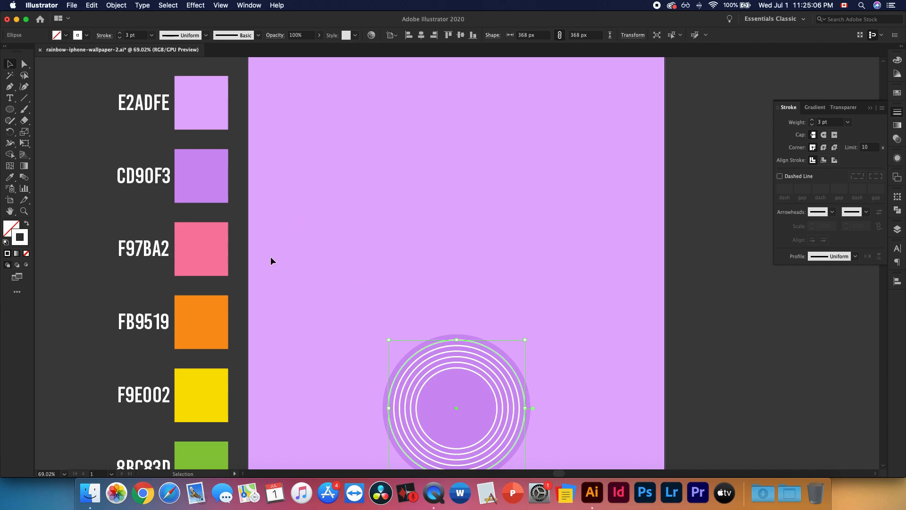
scroll(273, 255, "down", 3)
key("i")
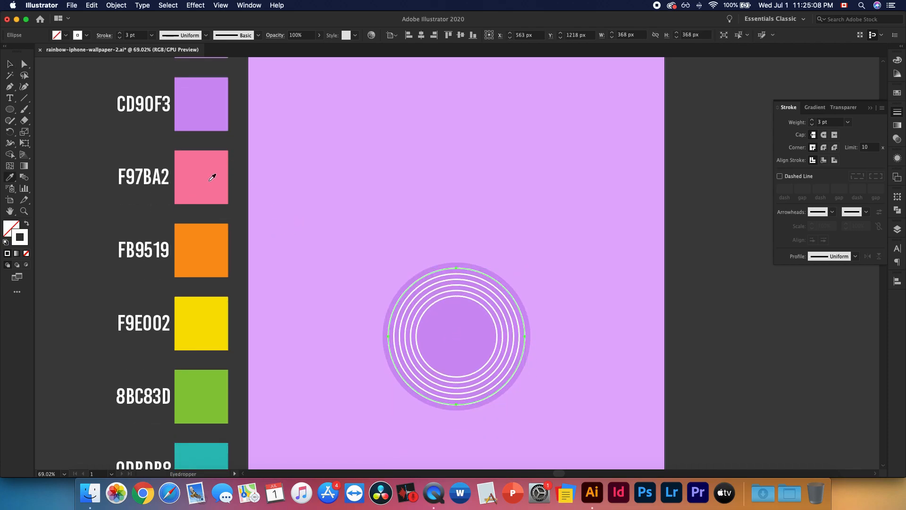
left_click(211, 178)
scroll(206, 128, "down", 1)
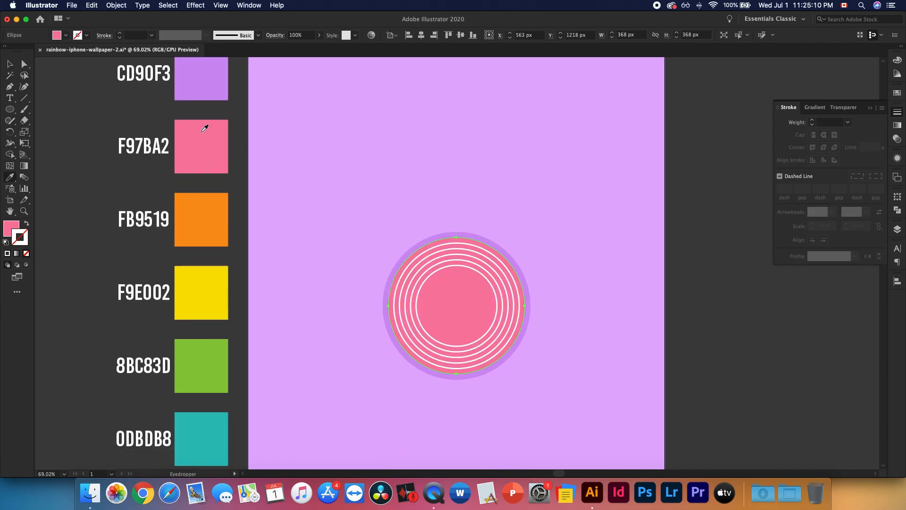
key("v")
left_click(463, 244)
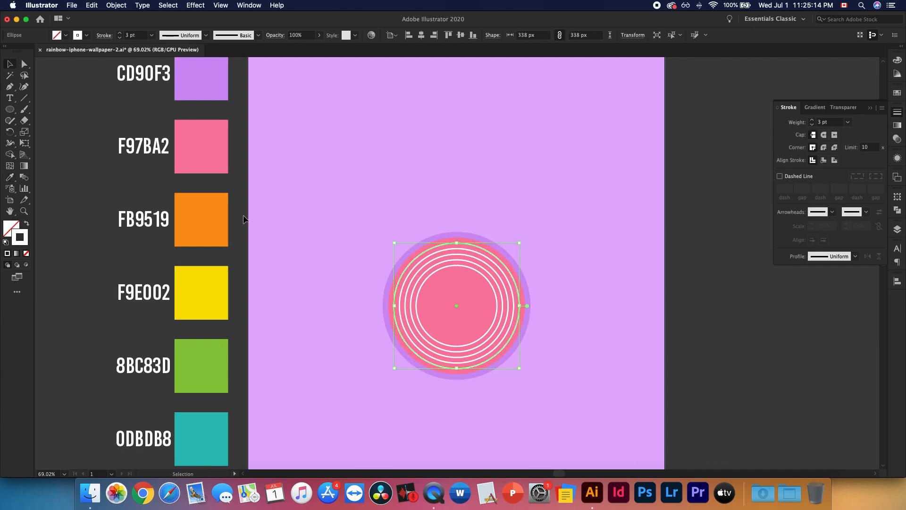
key("i")
left_click(213, 210)
key("v")
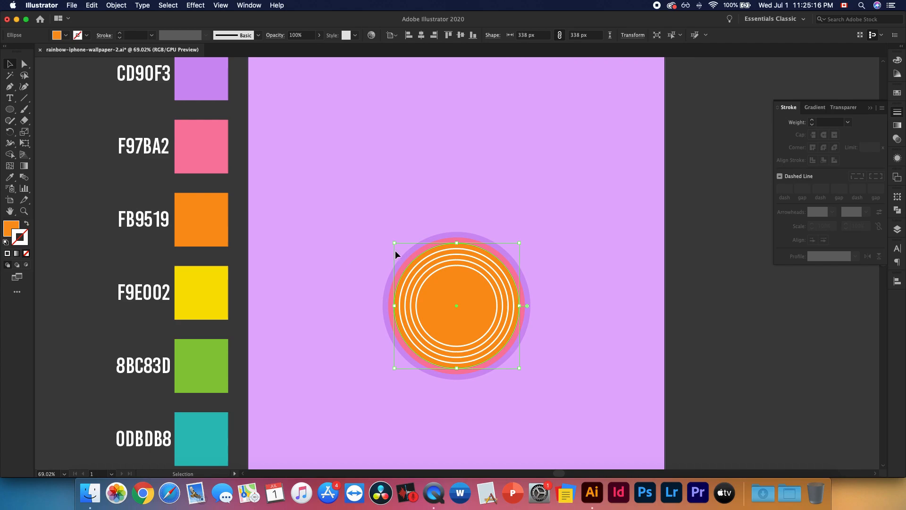
Sample the F9E002 yellow swatch and the 8BC83D green swatch onto the next two circles inward from the orange one
left_click(440, 253)
key("i")
left_click(210, 295)
key("v")
left_click(437, 259)
key("i")
left_click(203, 353)
scroll(326, 297, "down", 4)
key("v")
Sample the 0DBDB8 teal swatch onto the 248 px circle and deselect it
left_click(426, 187)
key("i")
left_click(217, 337)
key("v")
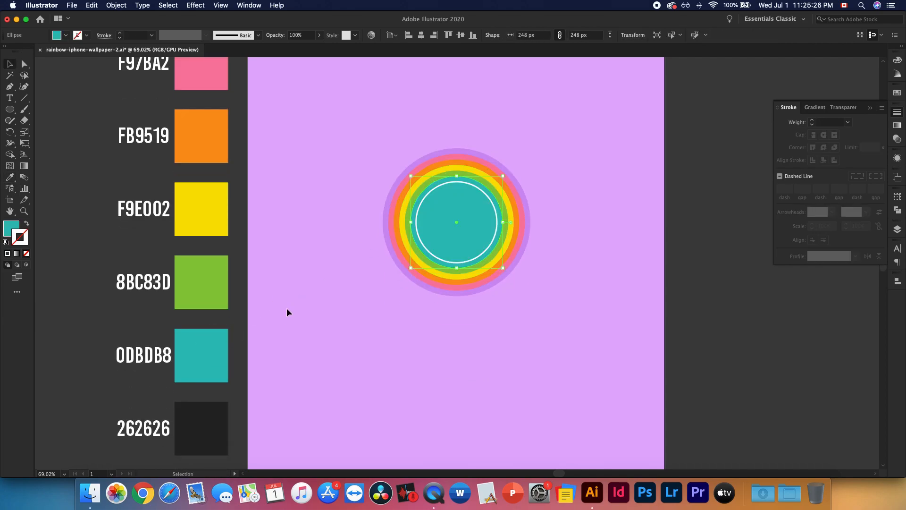
left_click(314, 240)
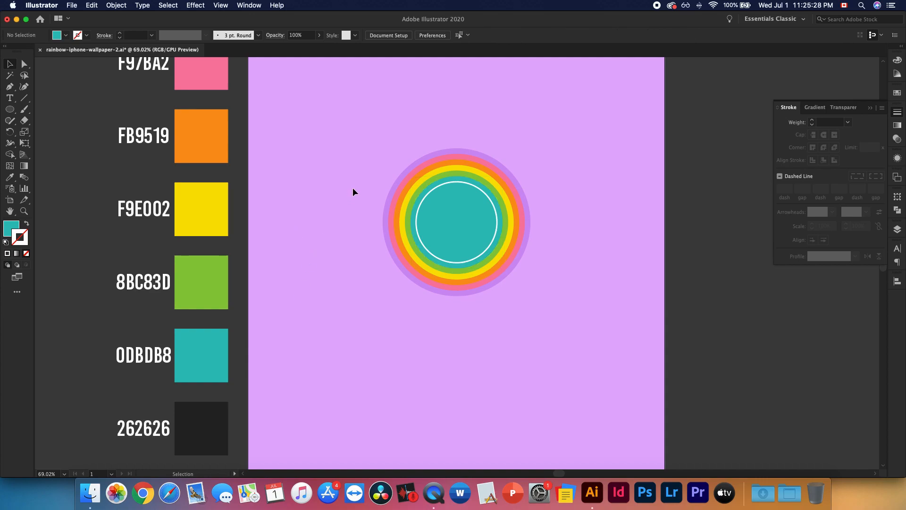
Select all the concentric circles and set their stroke colour to 262626
left_click(477, 188)
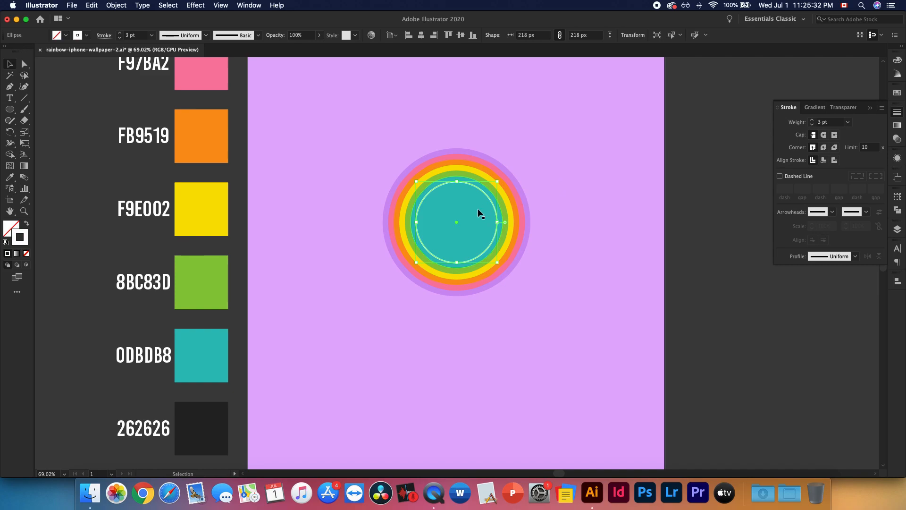
left_click(337, 191)
left_click_drag(378, 112, 584, 187)
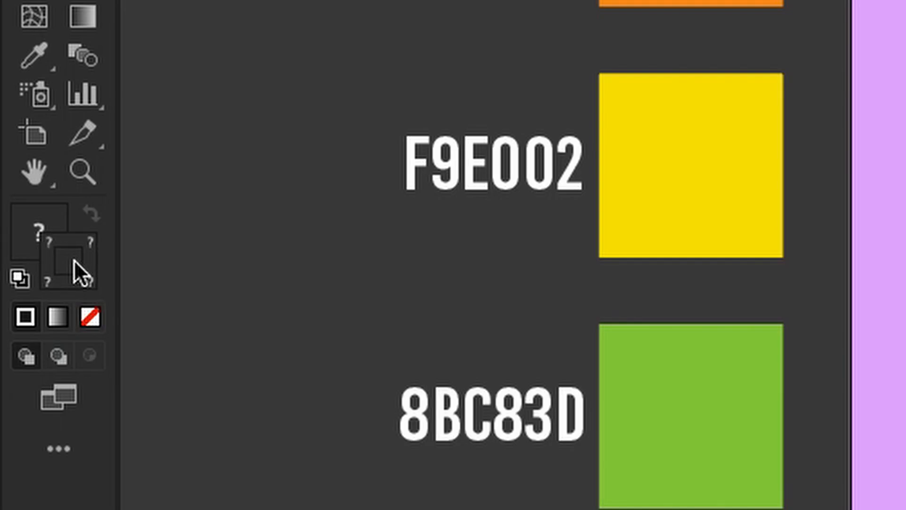
double_click(80, 261)
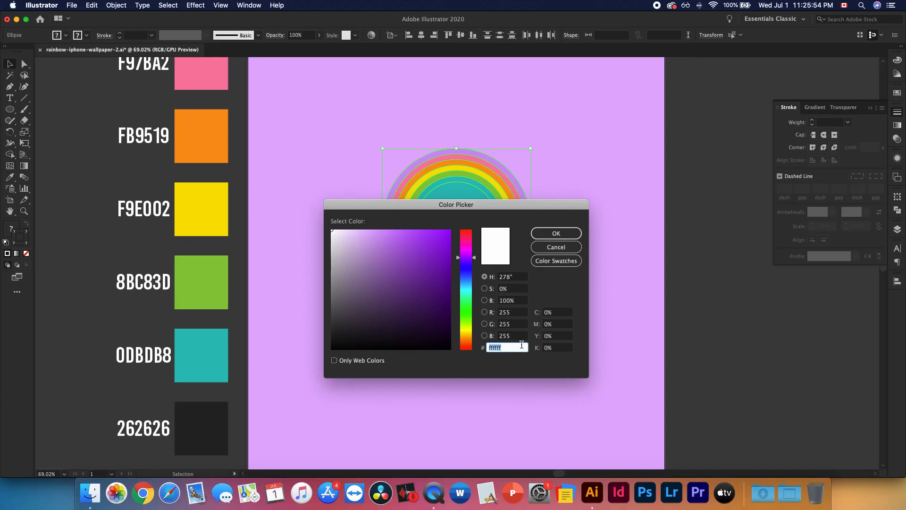
type("262626")
left_click(562, 230)
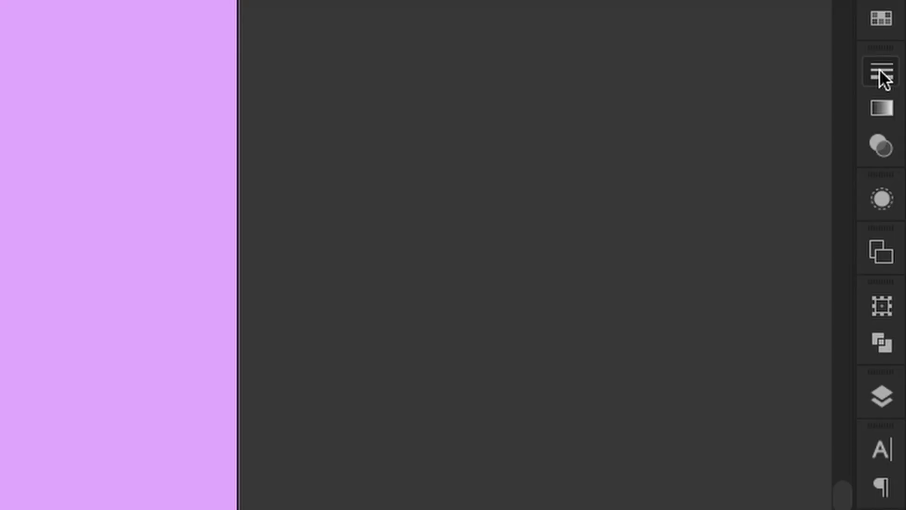
Set the stroke weight of all the circles to 3 pt and deselect them
left_click(895, 112)
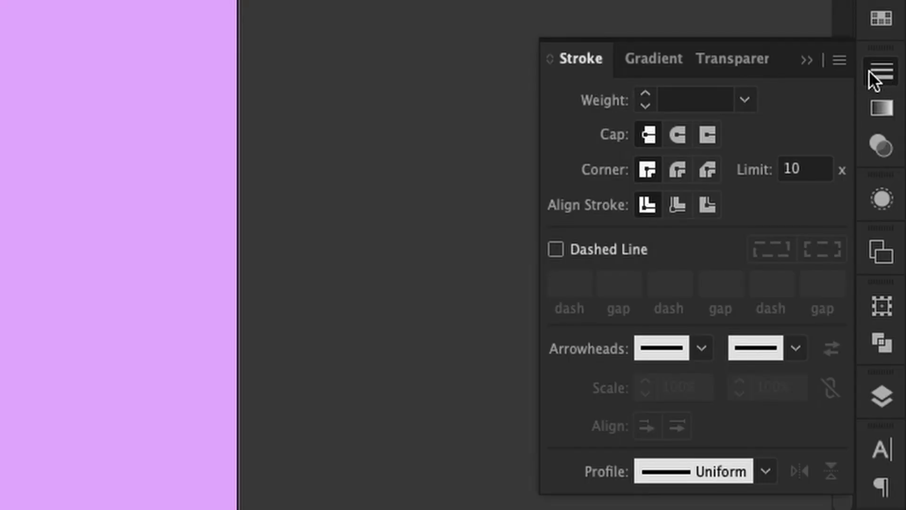
left_click(685, 99)
type("3")
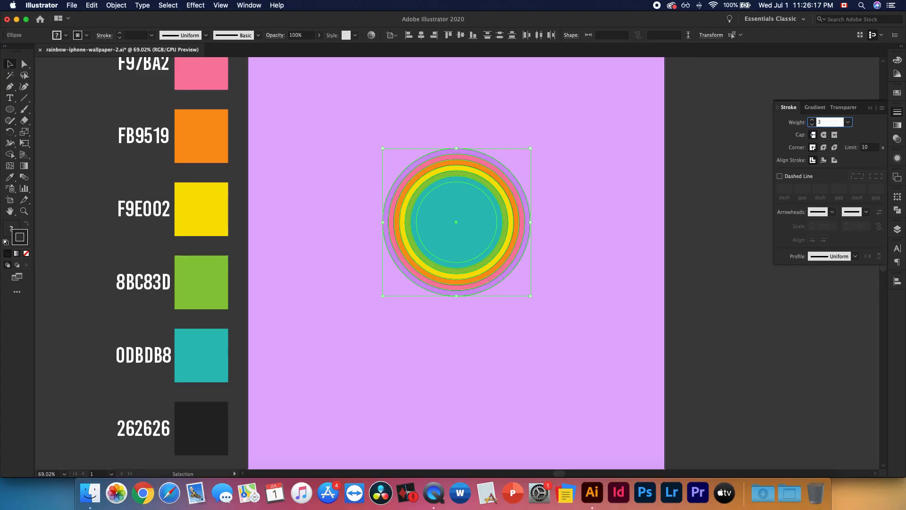
key("Tab")
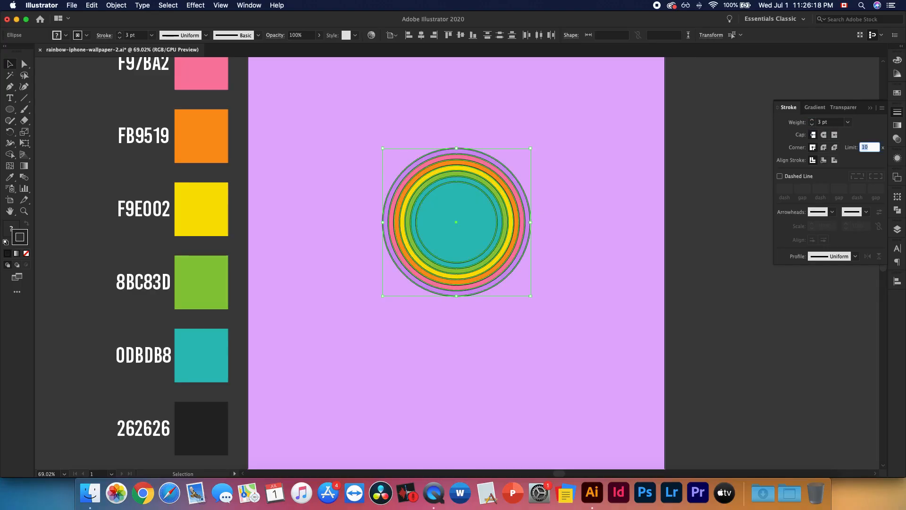
left_click(587, 149)
left_click(868, 109)
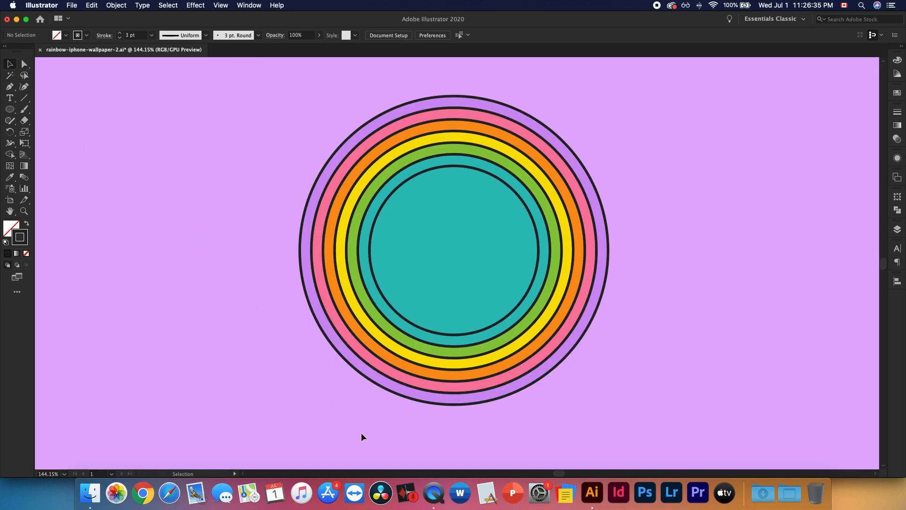
Delete the bottom anchor point of each of the seven concentric circles, working from outermost to innermost, to leave half-circle arches
key("a")
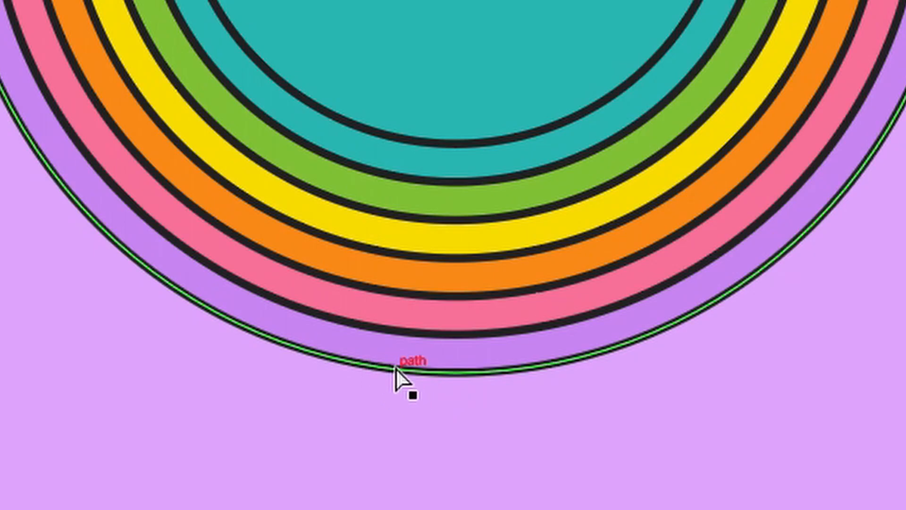
left_click(456, 376)
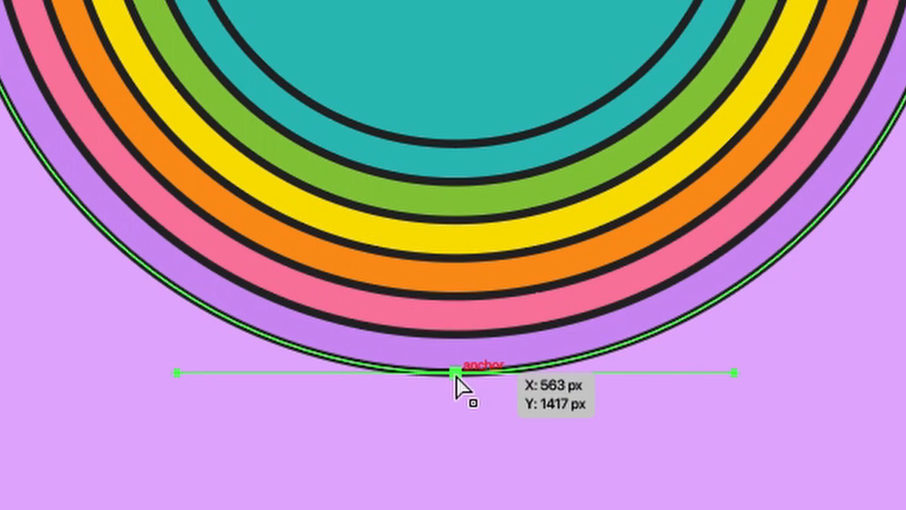
key("Delete")
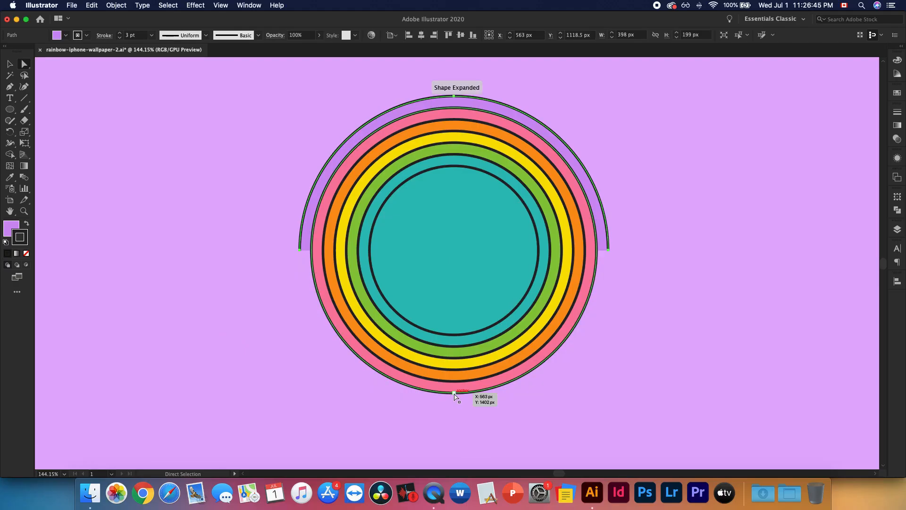
left_click(454, 393)
key("Delete")
left_click(454, 381)
key("Delete")
left_click(453, 370)
key("Delete")
left_click(454, 358)
key("Delete")
left_click(455, 346)
key("Delete")
left_click(455, 335)
key("Delete")
key("v")
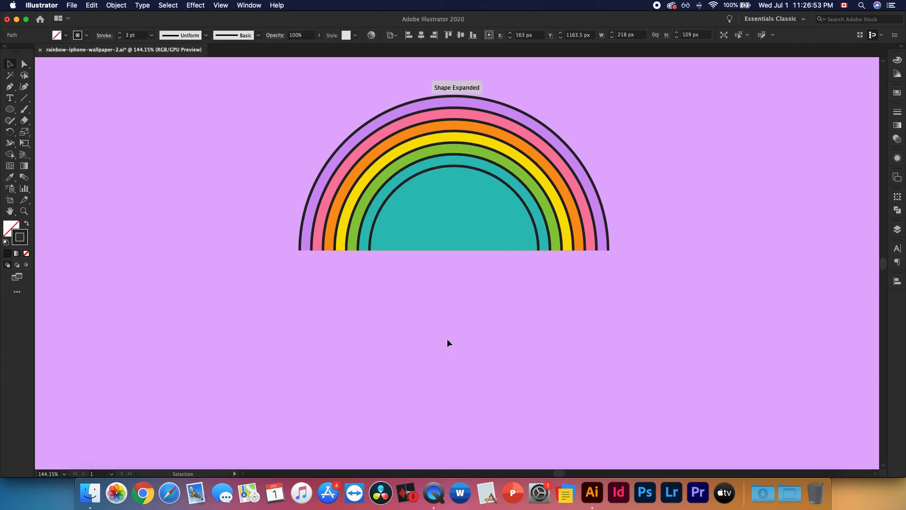
left_click(446, 338)
Select all the arches and cut the inner teal half-circle out of the rainbow with the Shape Builder tool
scroll(448, 339, "up", 4)
left_click_drag(277, 152, 704, 349)
key("shift+m")
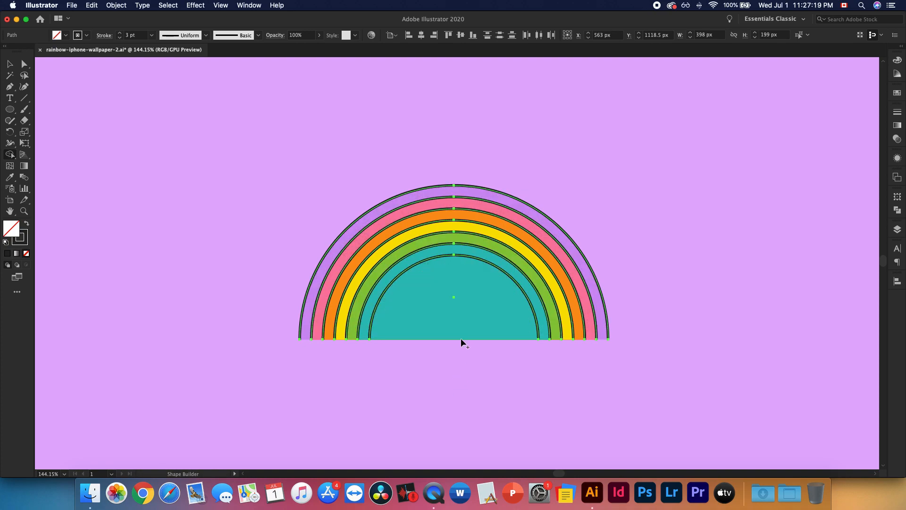
key("alt")
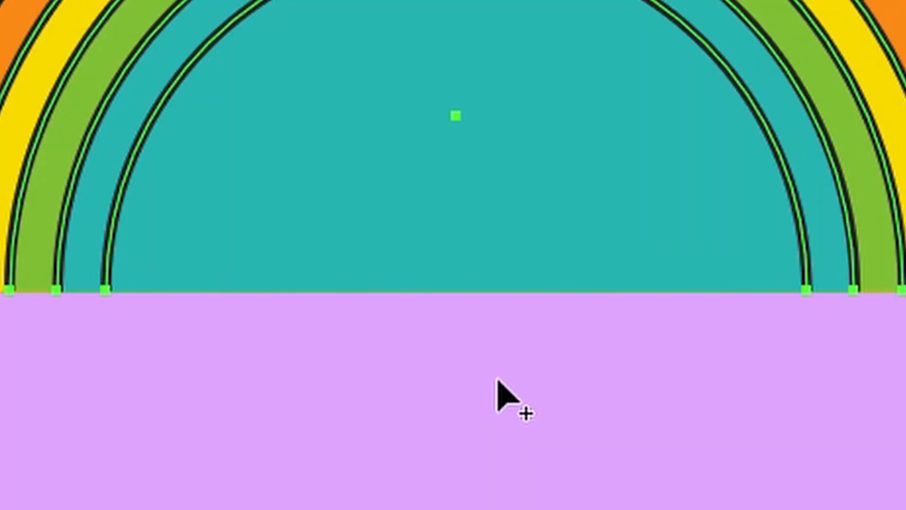
key("alt")
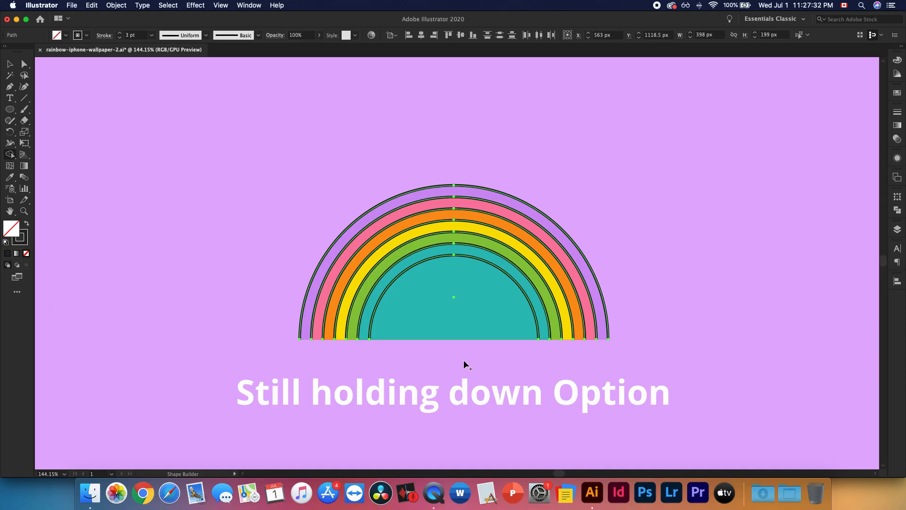
left_click_drag(463, 360, 461, 291)
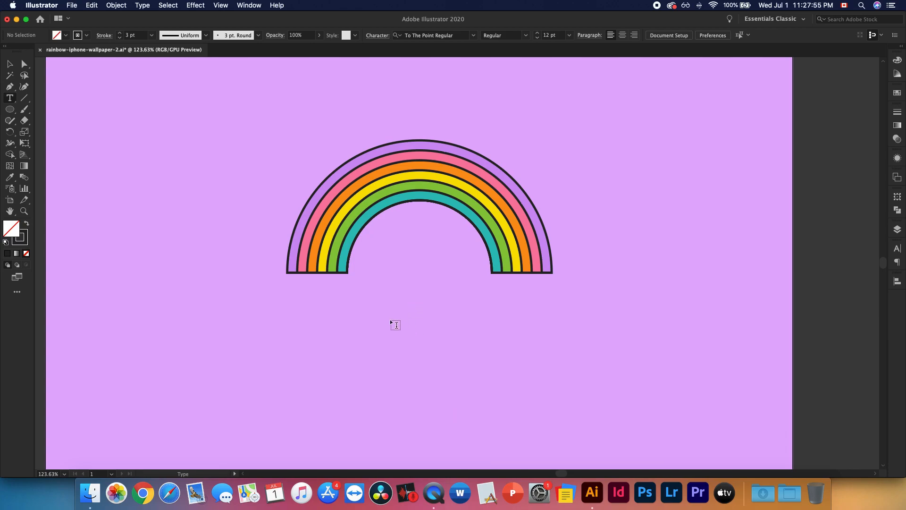
Add the text "have a good day!" below the rainbow in the To The Point Regular font
left_click(390, 318)
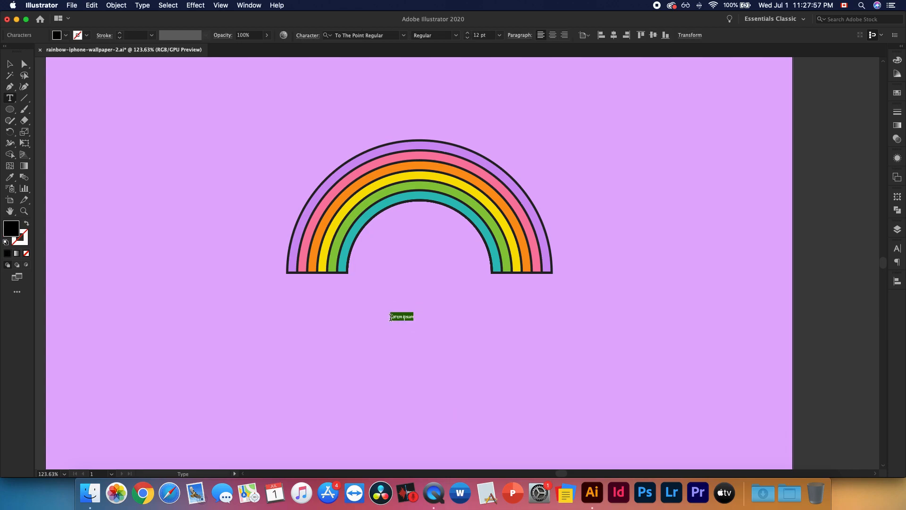
type("love")
type(" a good day")
left_click(10, 64)
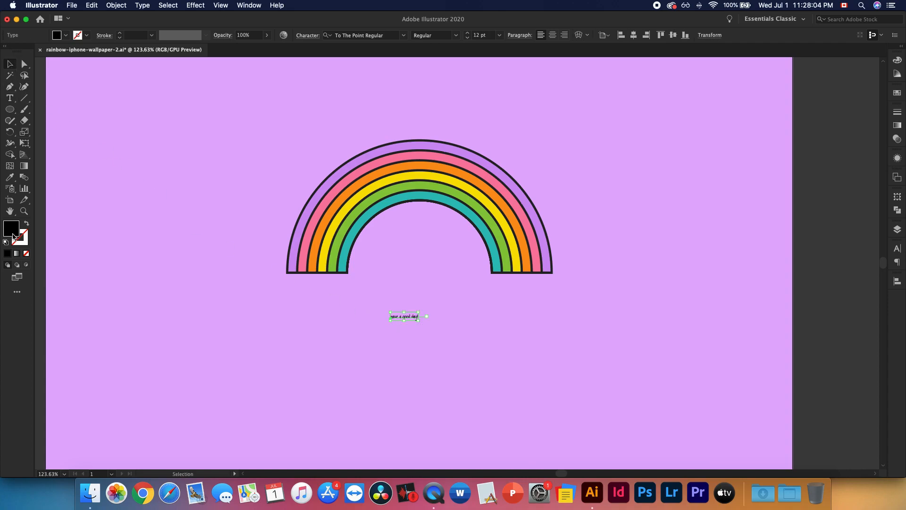
Change the fill colour of the "have a good day!" text to white (ffffff)
double_click(11, 229)
left_click_drag(415, 278, 332, 231)
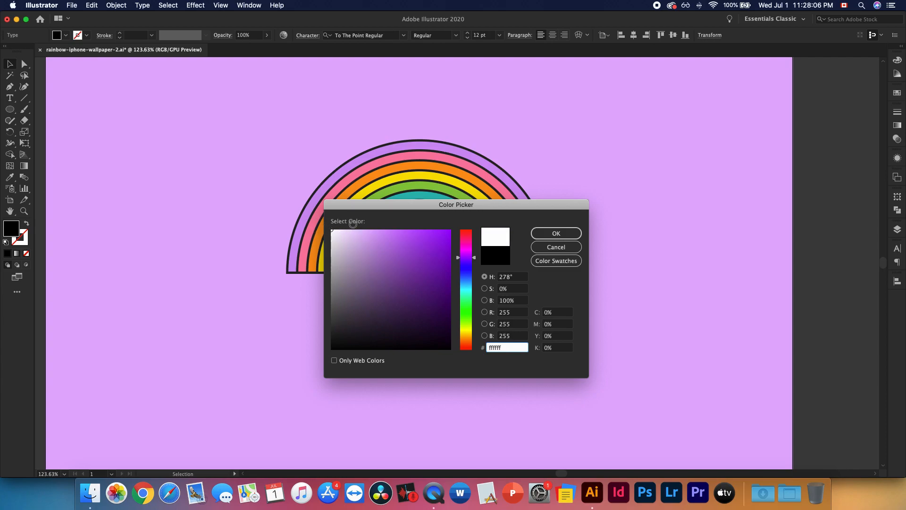
left_click(553, 231)
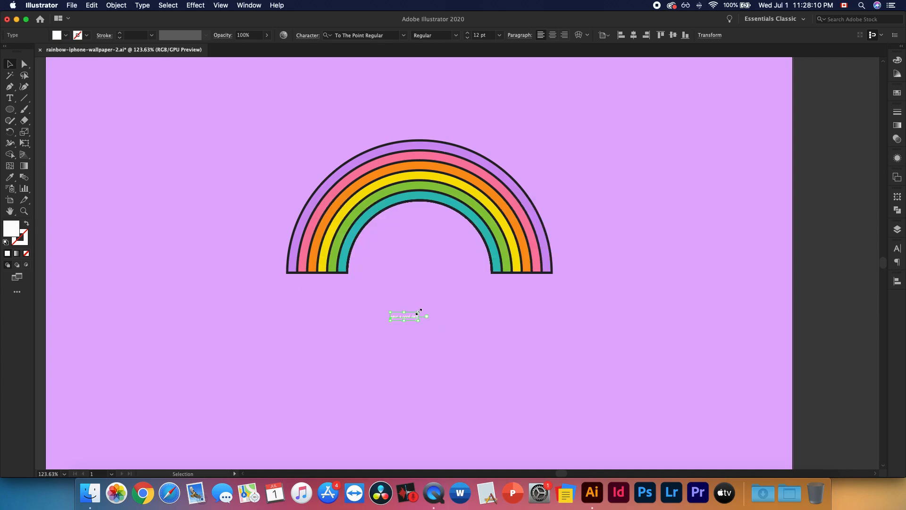
Enlarge the text to about 57 pt and place it roughly centred just beneath the rainbow's arch
left_click_drag(417, 312, 491, 278)
left_click(580, 307)
left_click(535, 312)
left_click_drag(435, 307, 426, 312)
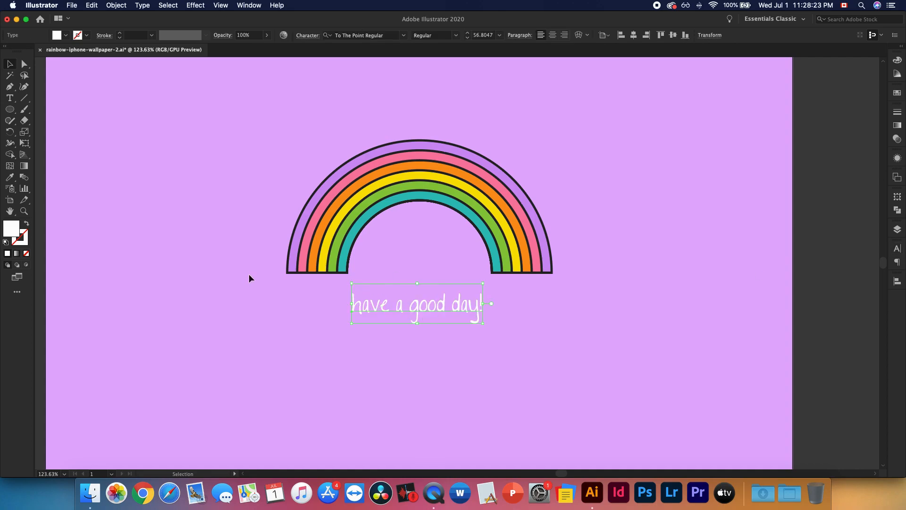
Nudge the "have a good day!" text slightly up and to the left beneath the rainbow
left_click(897, 248)
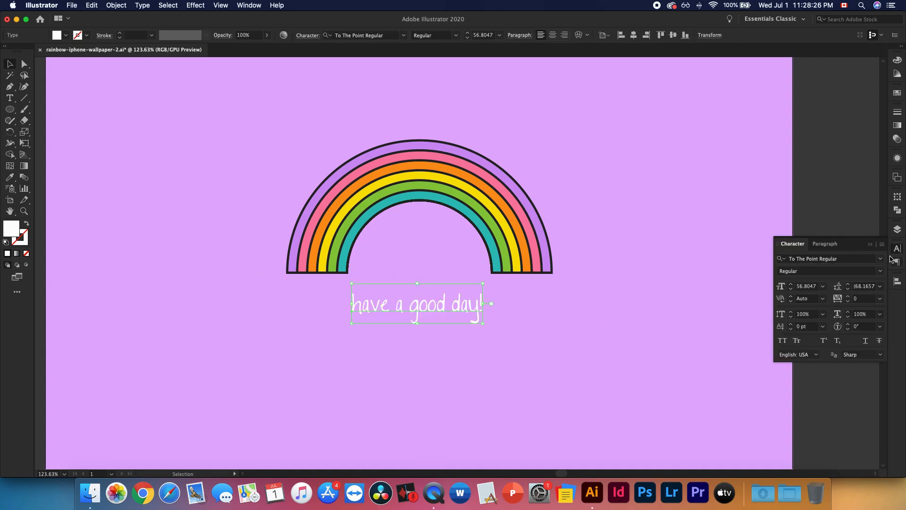
left_click(870, 244)
left_click(553, 320)
left_click_drag(418, 310, 422, 306)
Draw a small white heart outline just after the "have a good day!" text with the Paintbrush and the 3 pt. Round brush
scroll(551, 336, "right", 2)
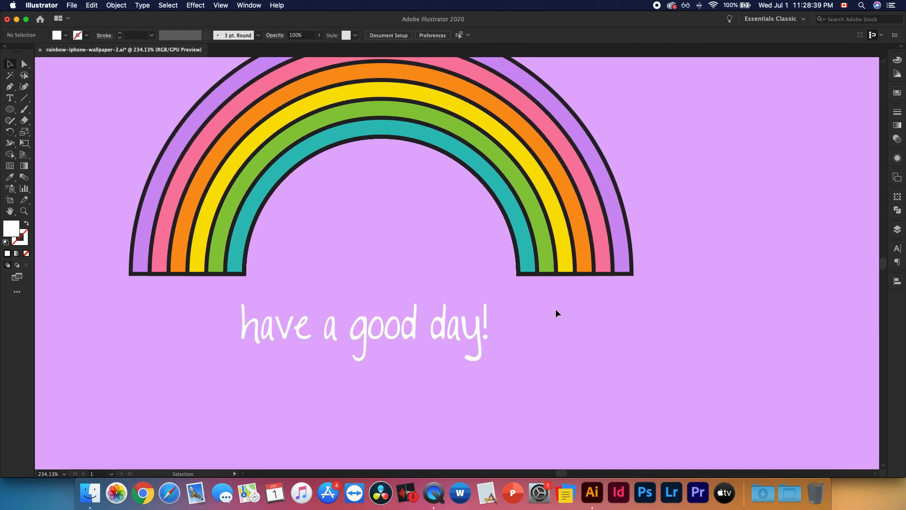
key("b")
mouse_move(530, 325)
left_mouse_down()
mouse_move(566, 316)
mouse_move(596, 343)
left_mouse_up()
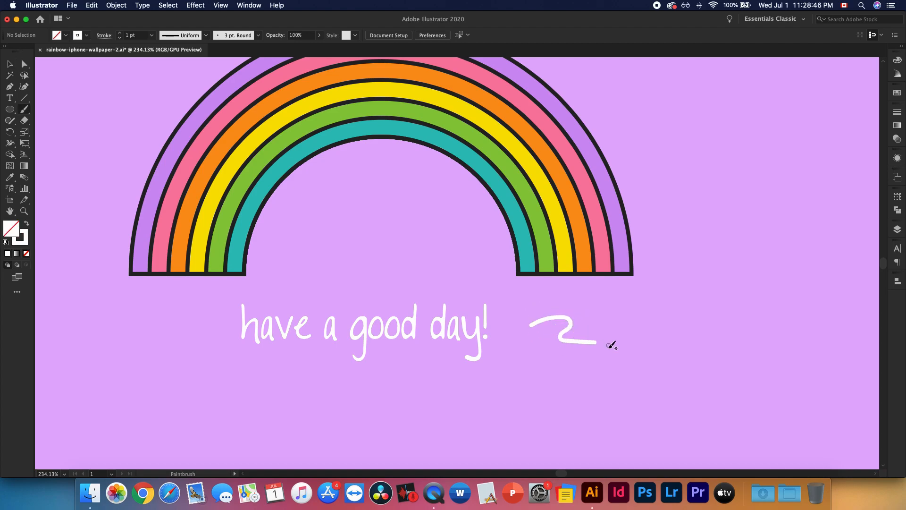
key("super+z")
mouse_move(518, 323)
left_mouse_down()
mouse_move(539, 315)
mouse_move(512, 336)
mouse_move(506, 315)
mouse_move(521, 321)
left_mouse_up()
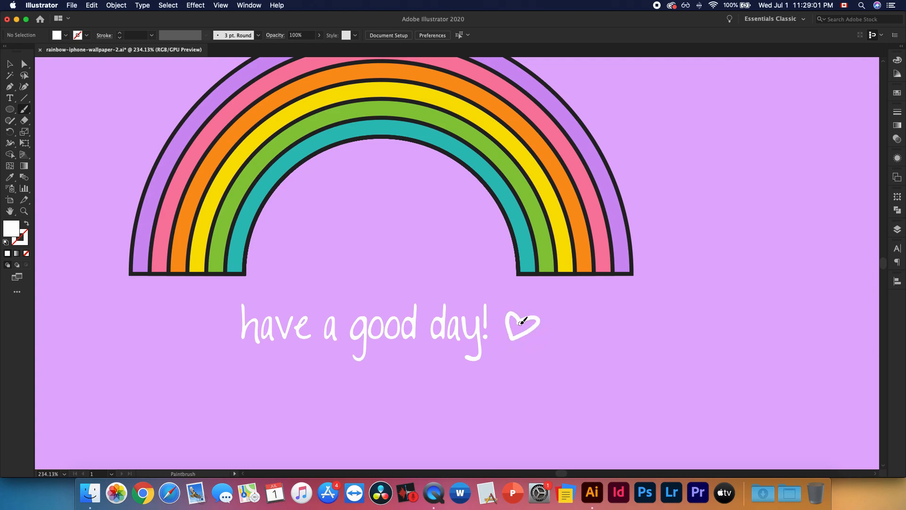
Swap the heart's fill and stroke so it has a solid white fill and no stroke
left_click(12, 67)
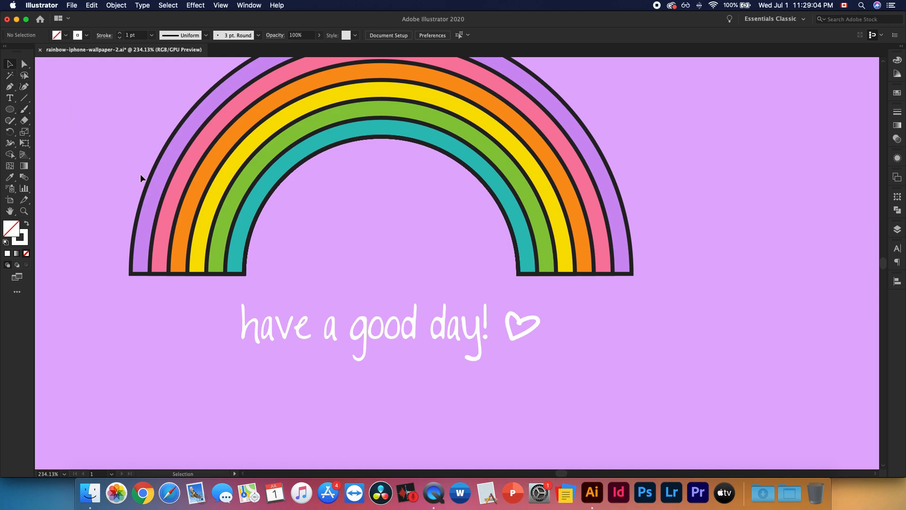
left_click(517, 336)
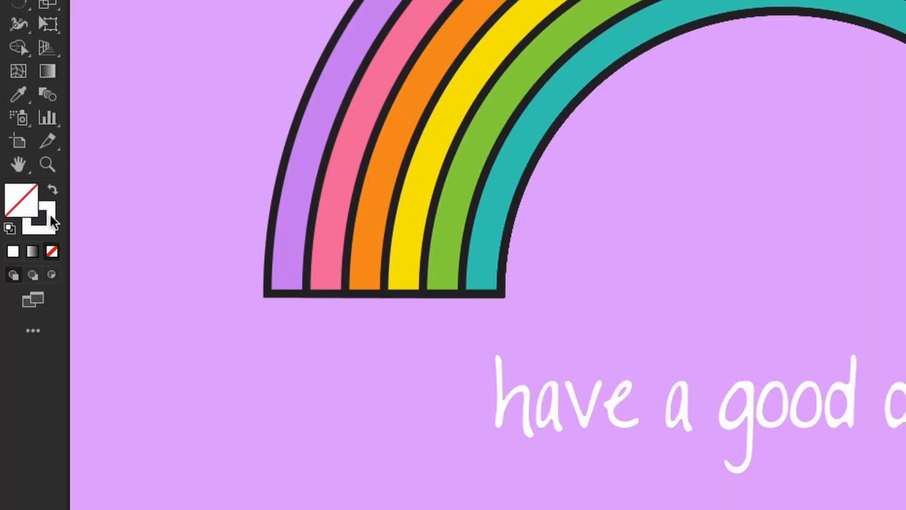
left_click(53, 189)
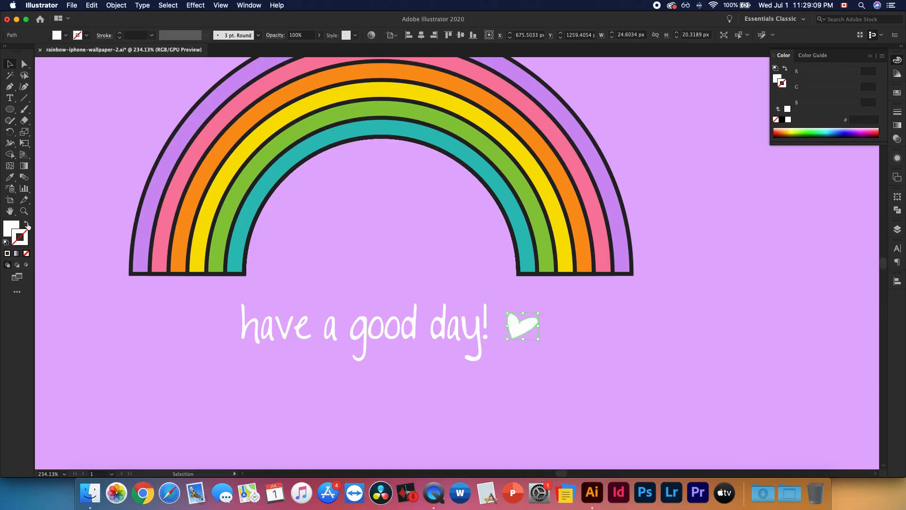
left_click(161, 373)
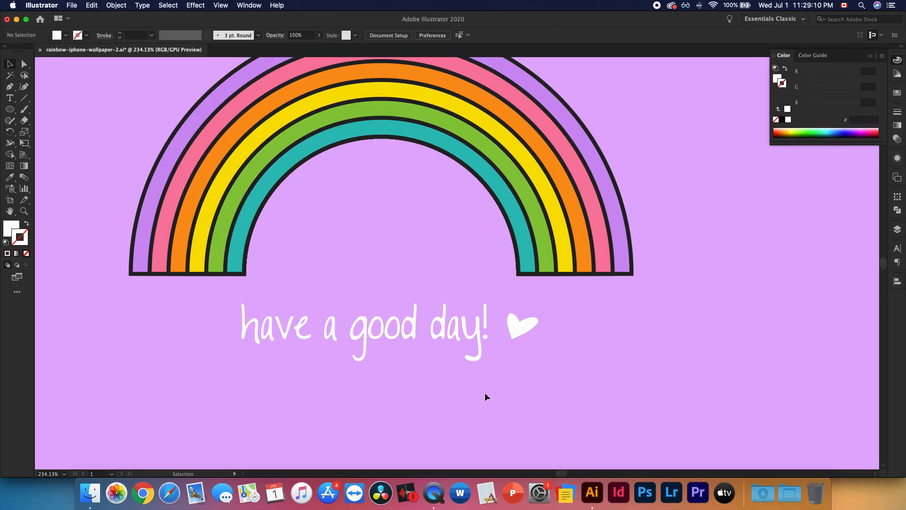
Shrink the white heart slightly and move it closer to the exclamation mark
left_click(519, 327)
left_click_drag(539, 313, 511, 328)
left_click(562, 325)
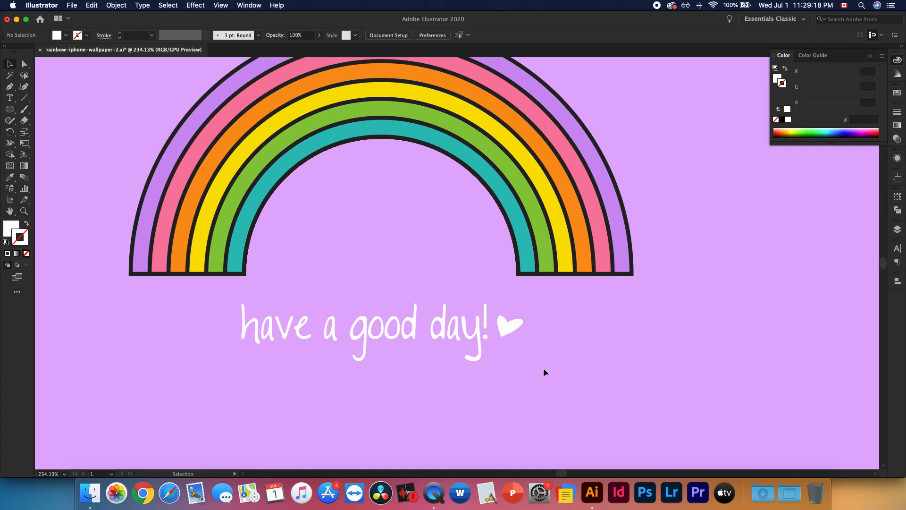
key("super+0")
key("z")
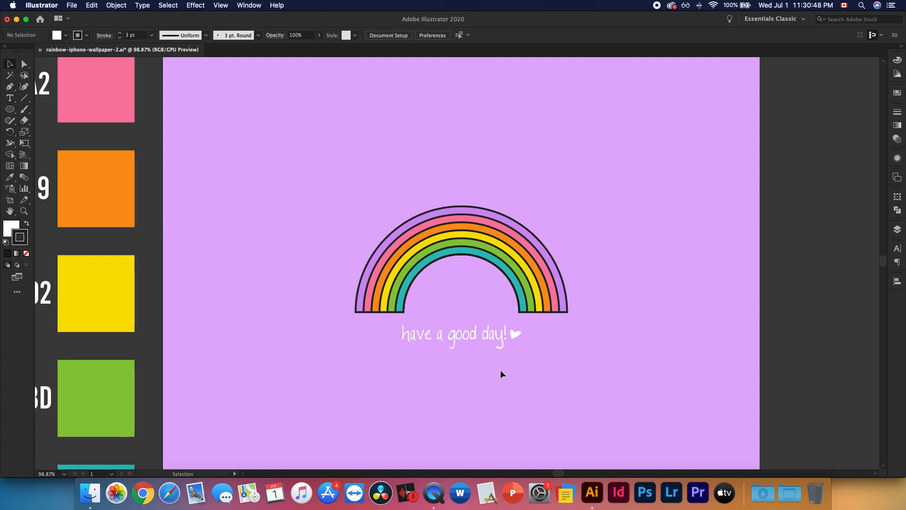
scroll(501, 371, "right", 2)
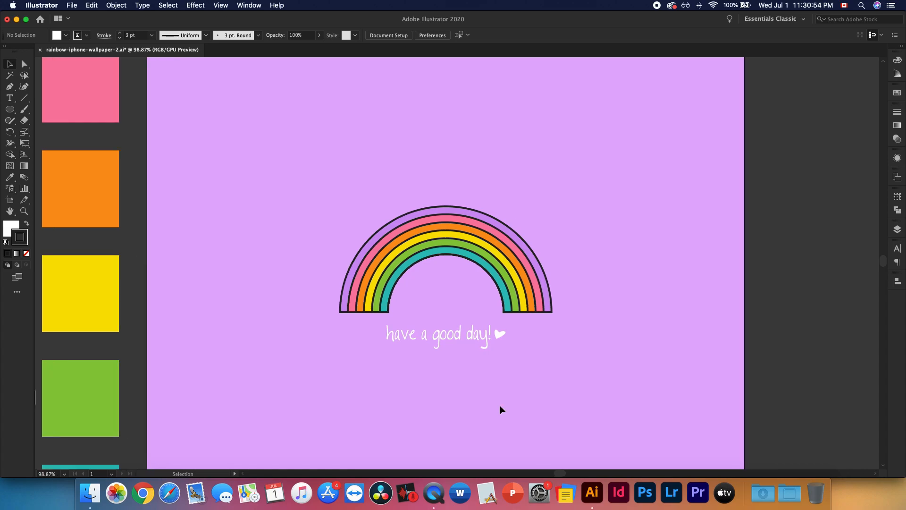